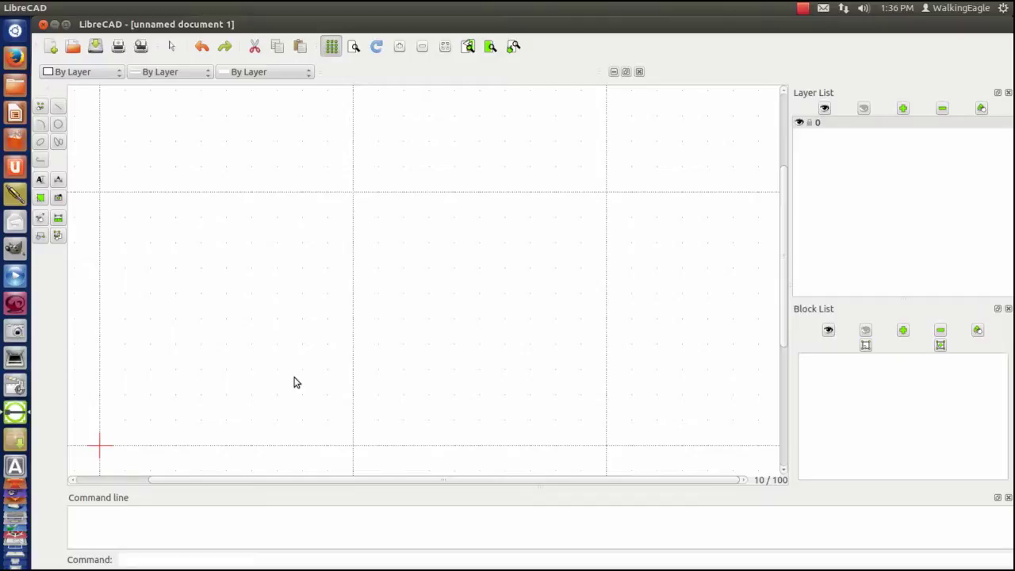
- Hide the grid and add a Blue layer named Hex with 0.09mm line width
click(332, 48)
click(902, 109)
drag(573, 168, 453, 166)
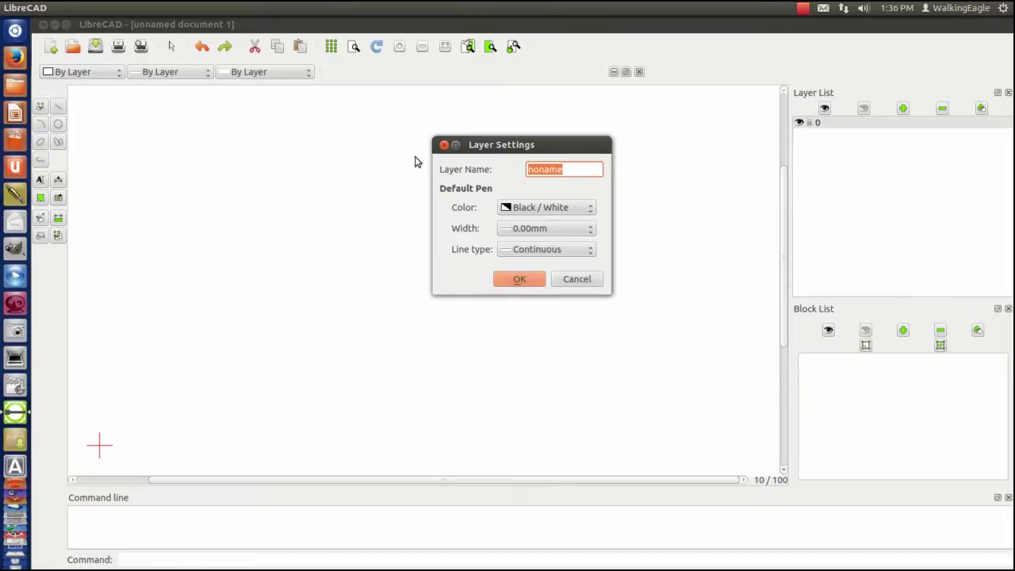
text(Hex)
click(560, 211)
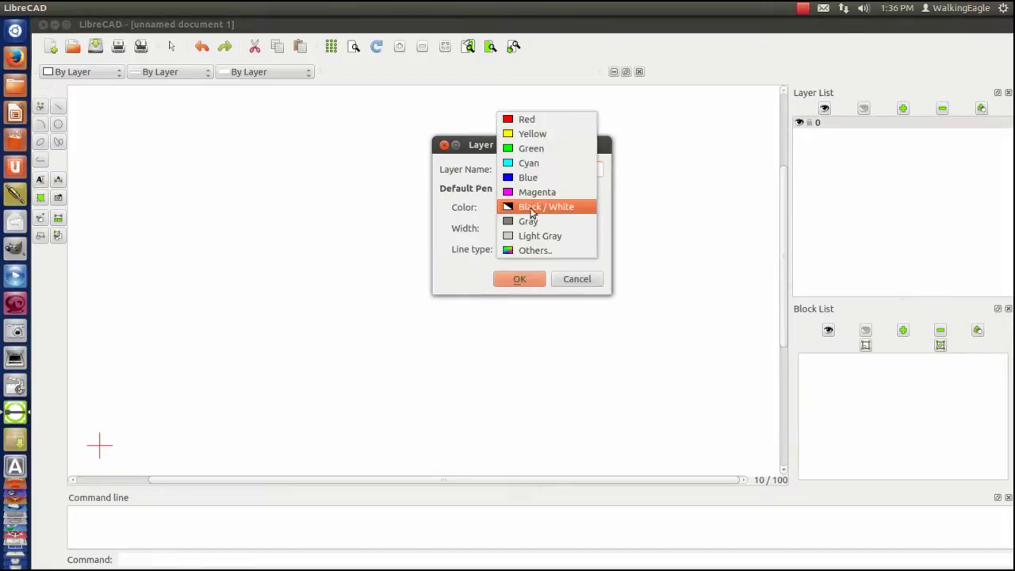
click(525, 178)
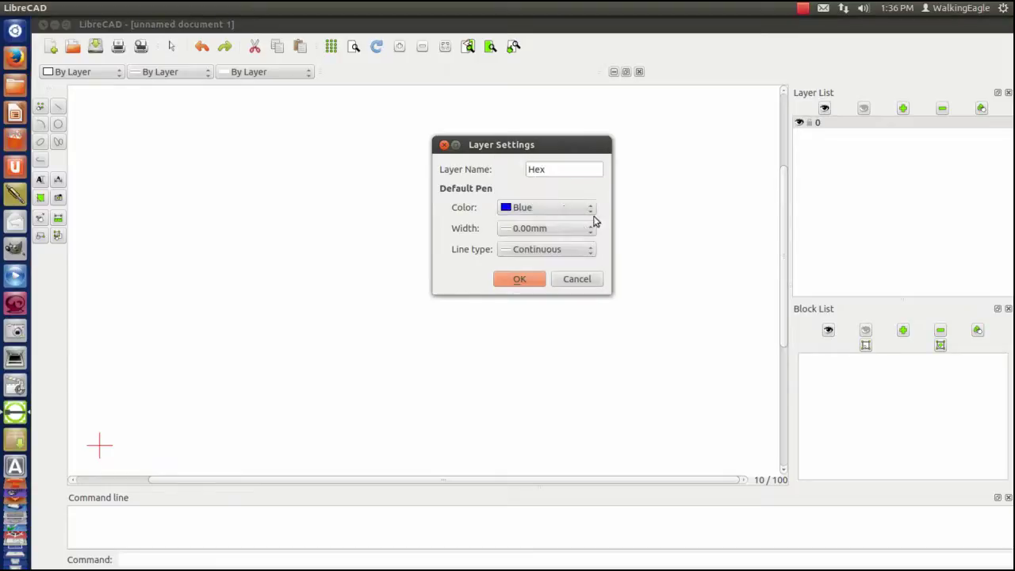
click(589, 230)
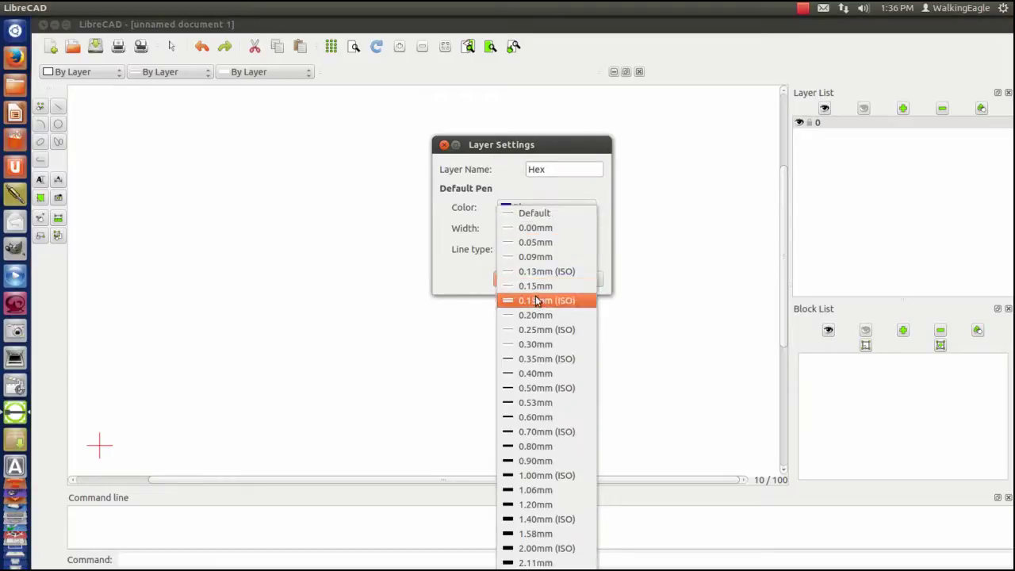
click(535, 259)
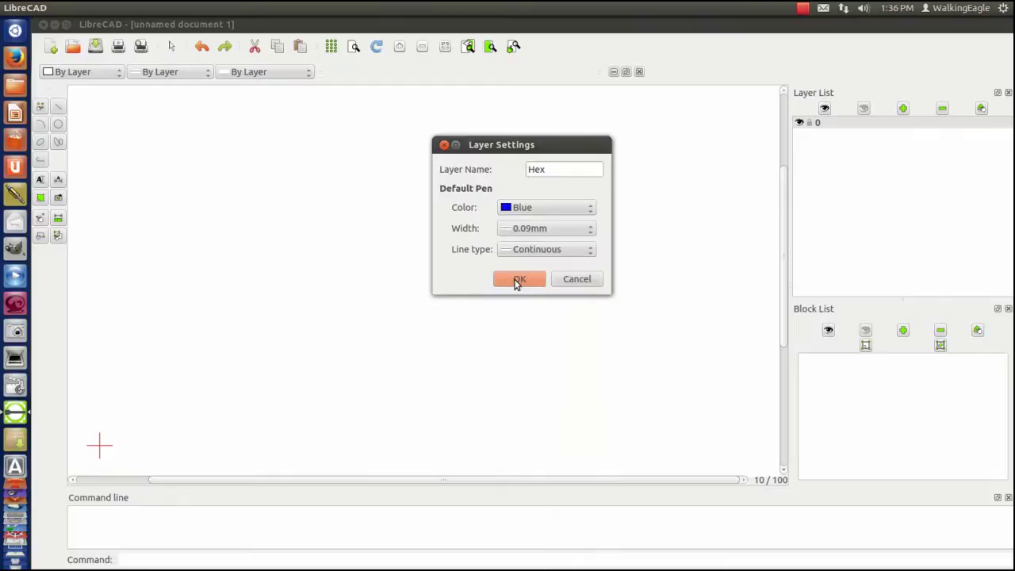
click(516, 280)
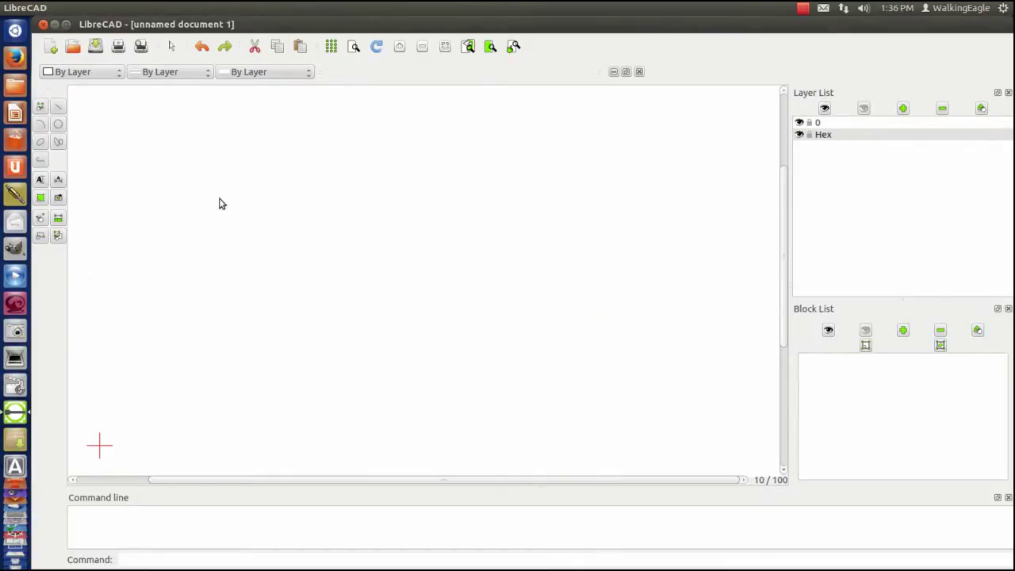
- Draw a six-sided polygon from two corner points in the upper left of the drawing
click(57, 107)
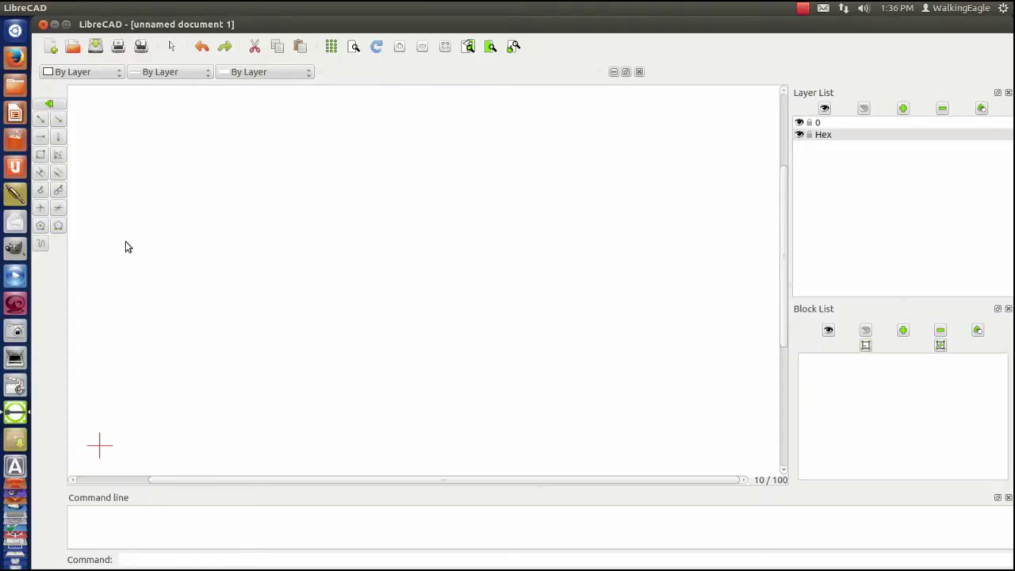
click(57, 227)
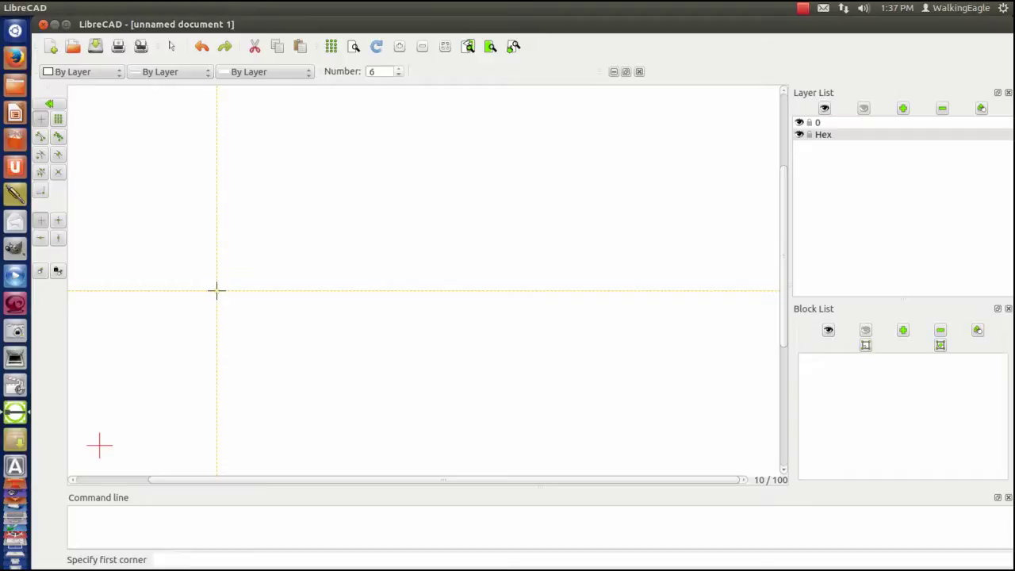
click(217, 290)
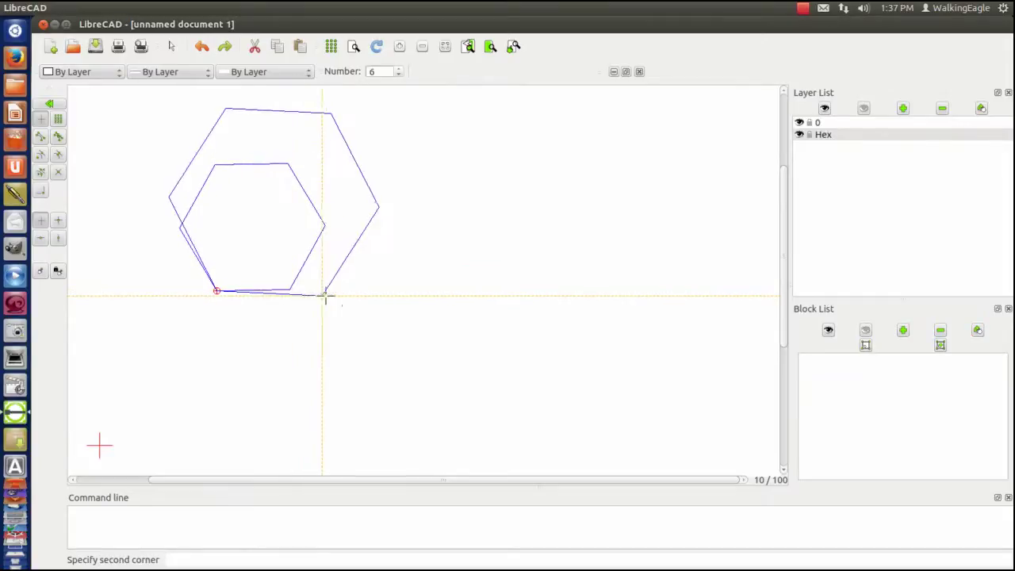
click(290, 290)
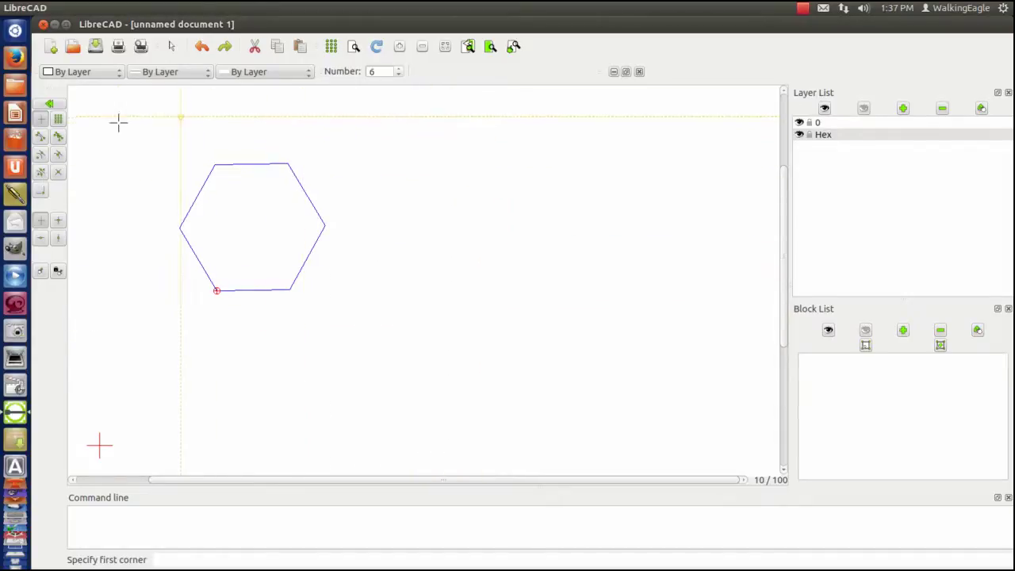
- Window-select the hexagon and save it as block Hex, referenced at its centre
click(50, 107)
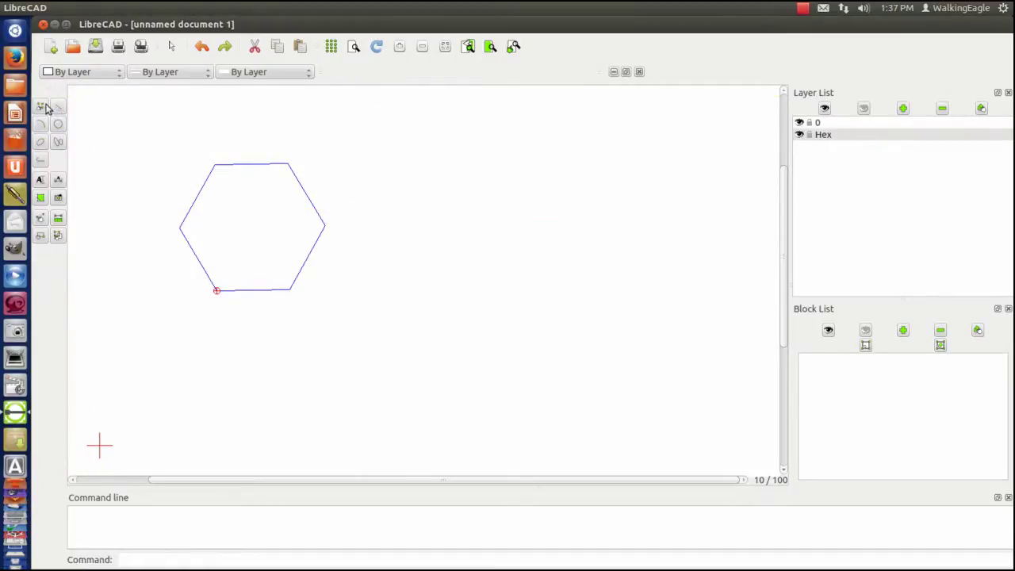
click(39, 236)
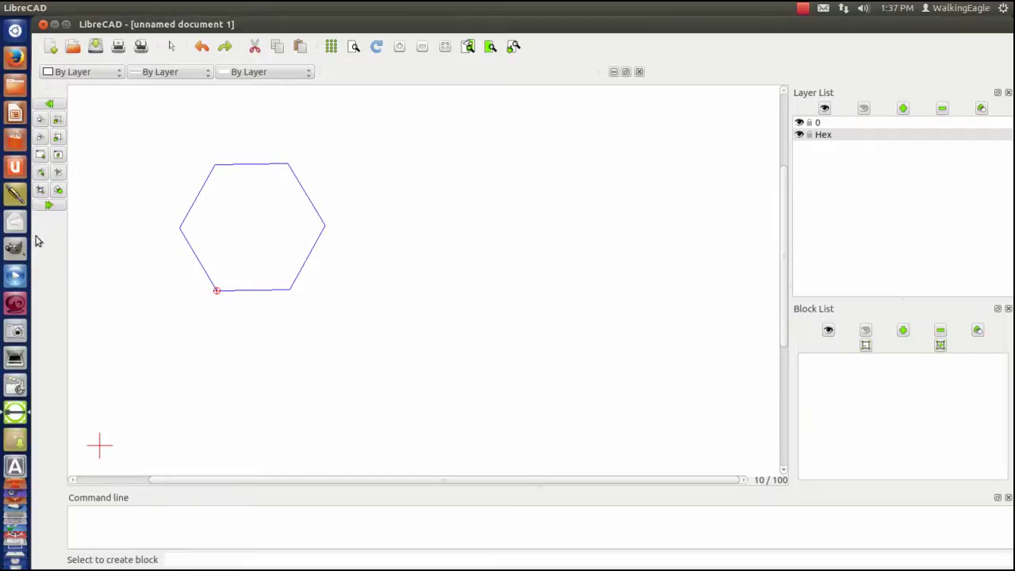
click(59, 154)
click(122, 135)
click(374, 339)
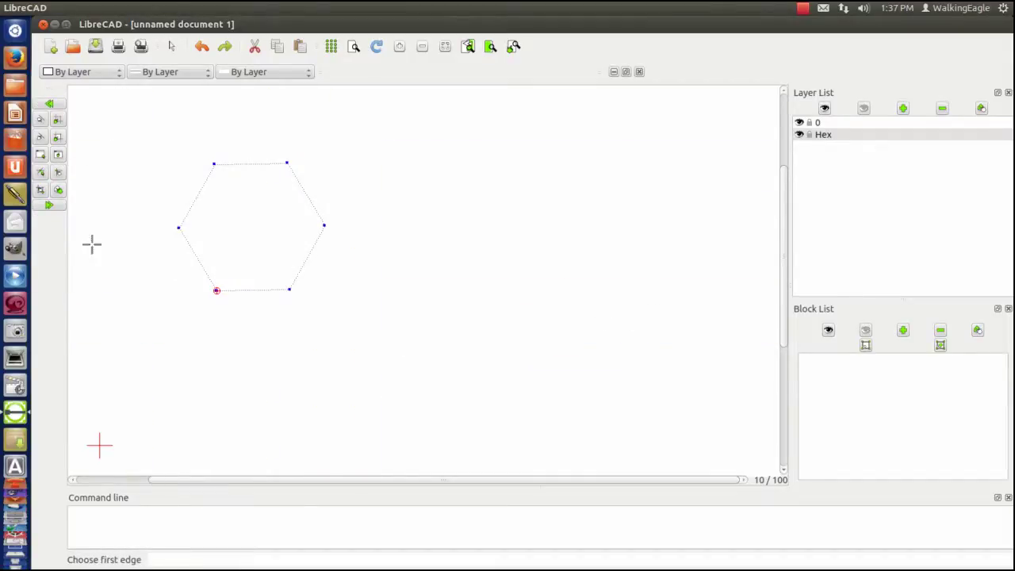
click(48, 205)
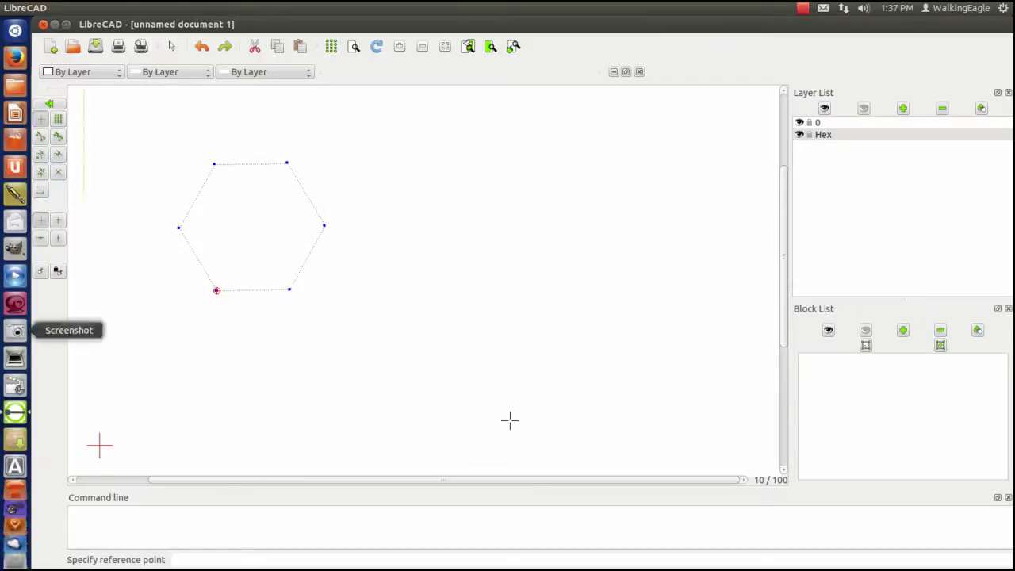
click(252, 237)
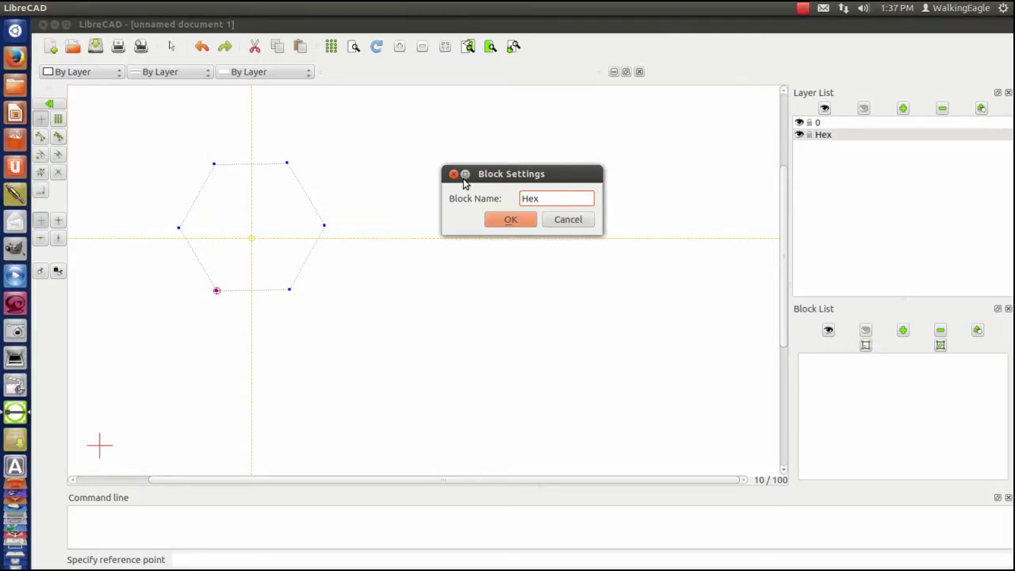
click(512, 223)
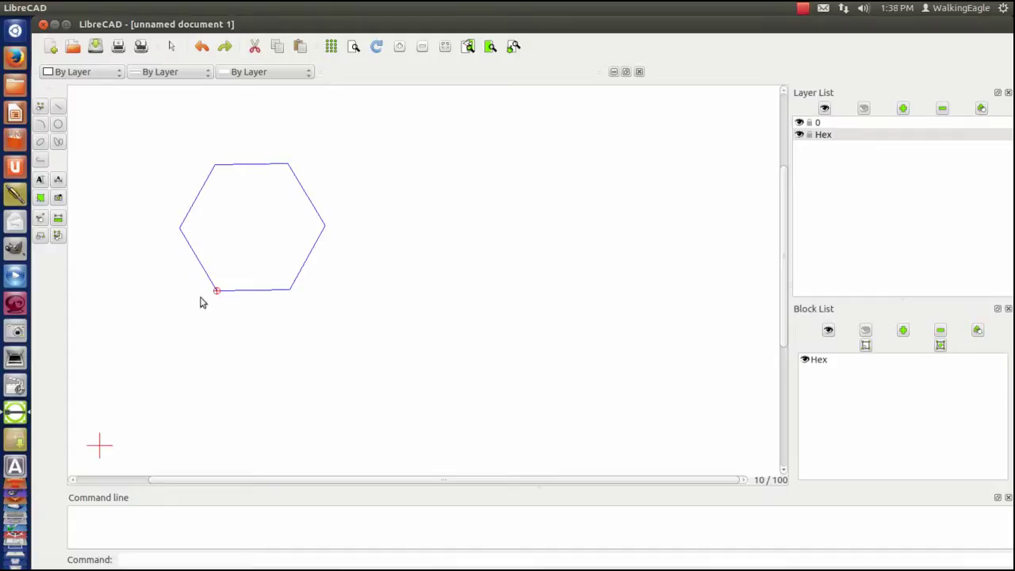
- Delete the original hexagon from the drawing
click(40, 220)
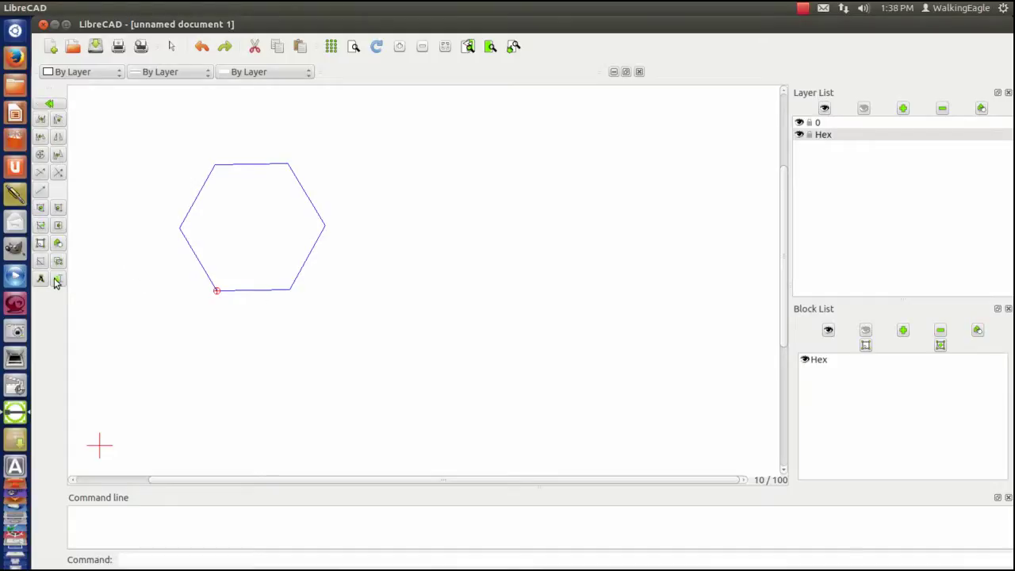
click(40, 260)
click(207, 274)
click(50, 207)
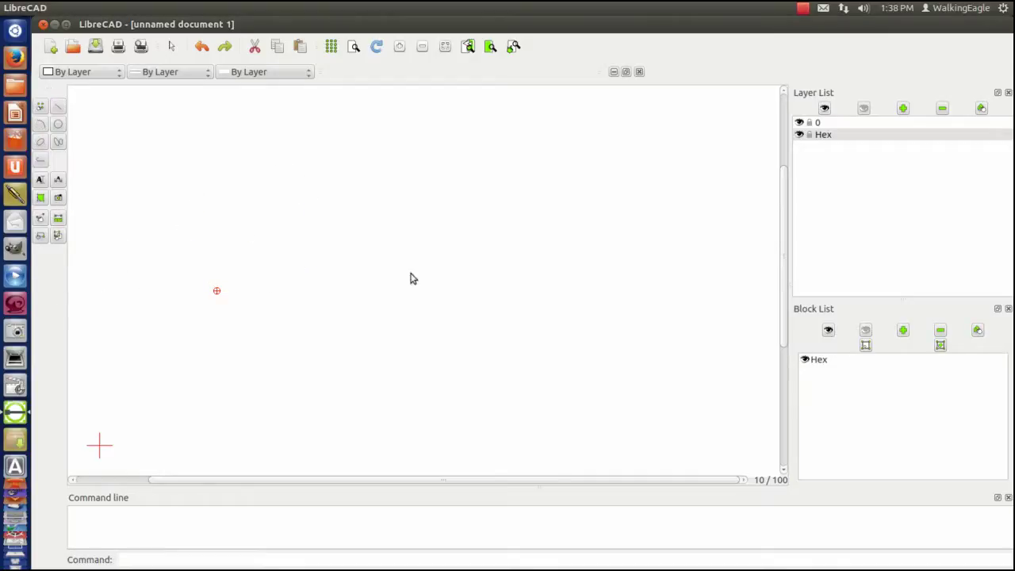
- Insert one copy of the Hex block slightly right of the old position
click(819, 362)
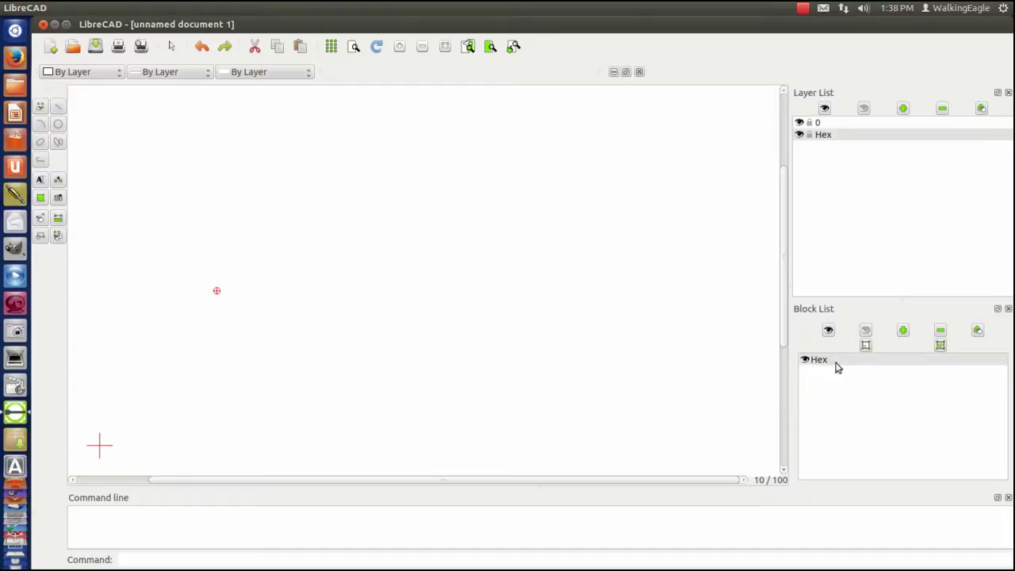
click(940, 346)
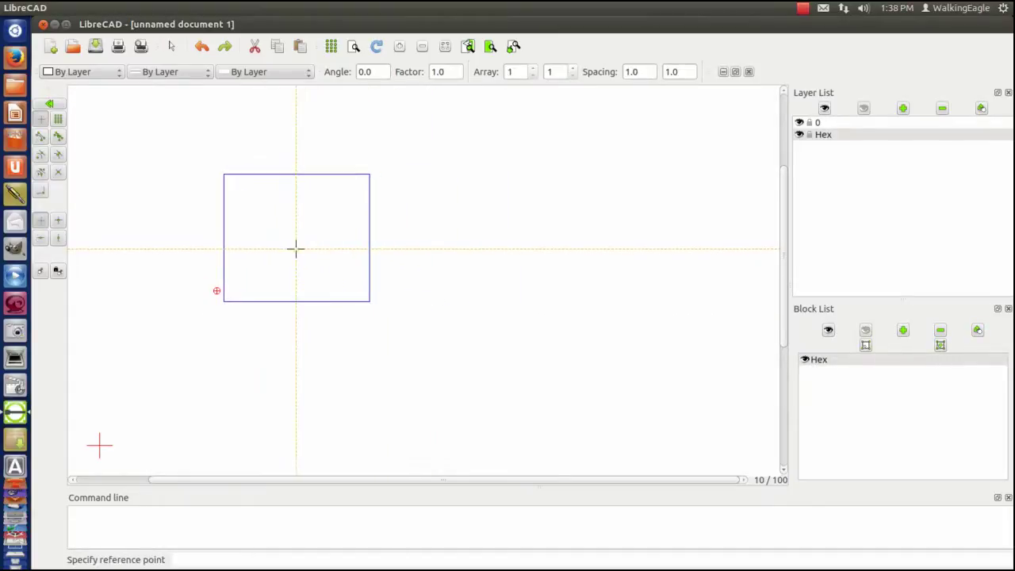
click(295, 249)
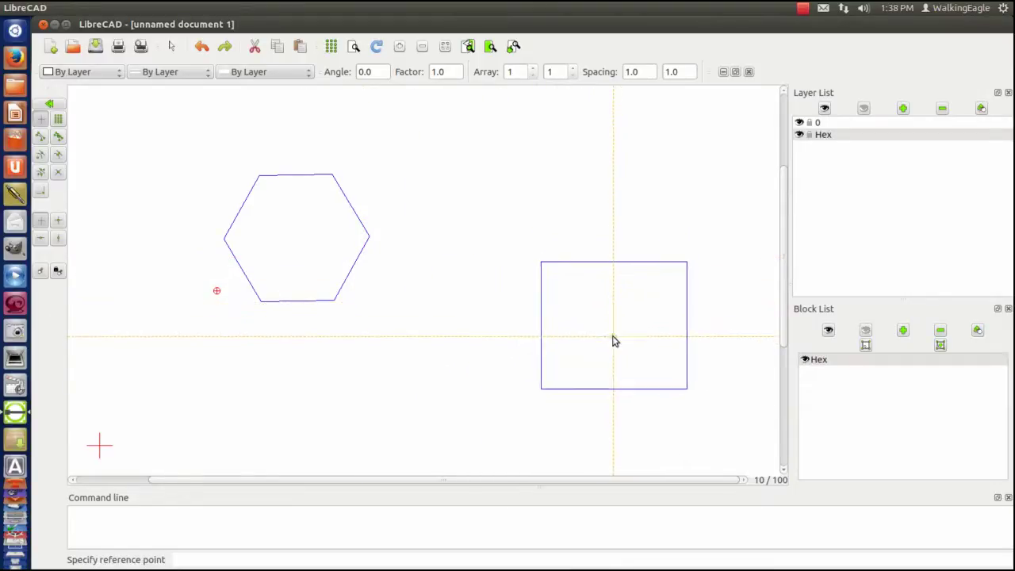
right_click(613, 341)
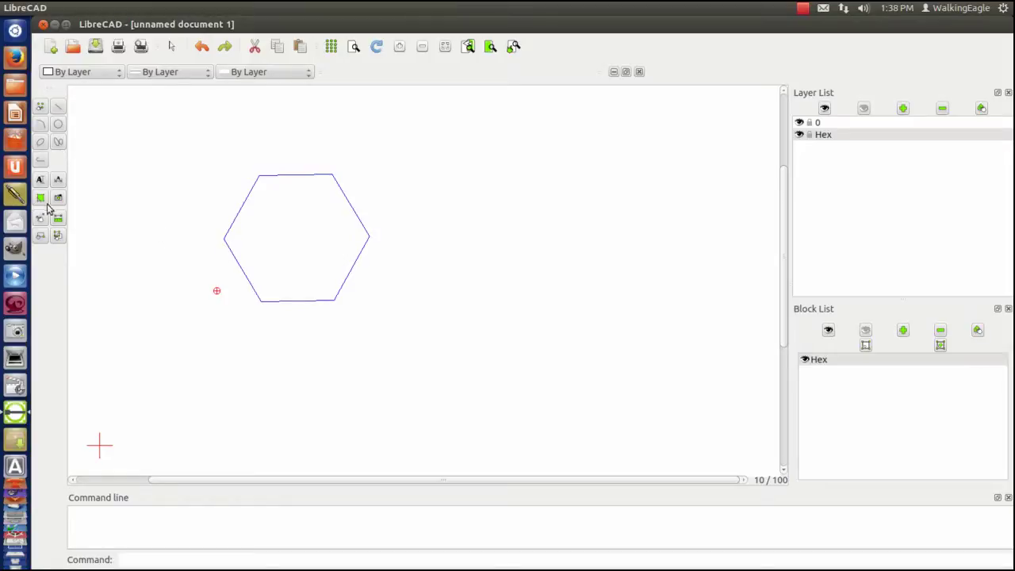
- Draw a three-segment line chain from inside the hexagon out right and back into it
click(57, 106)
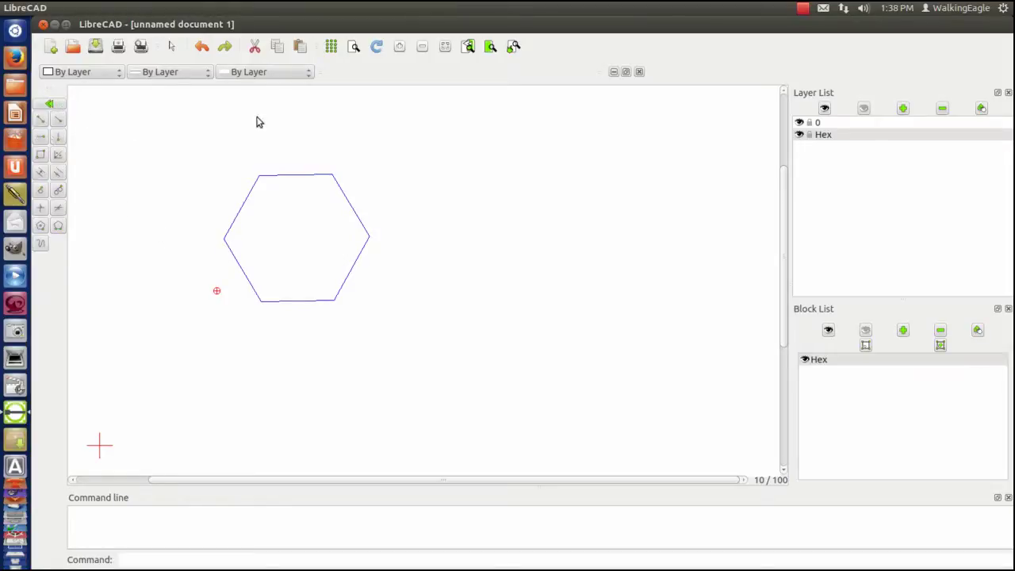
click(40, 118)
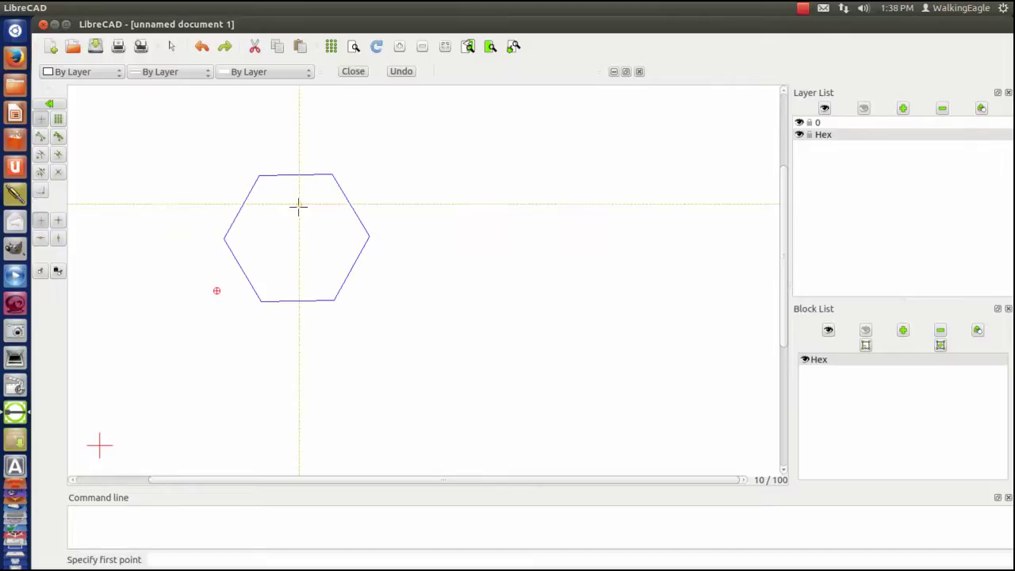
click(325, 206)
click(536, 206)
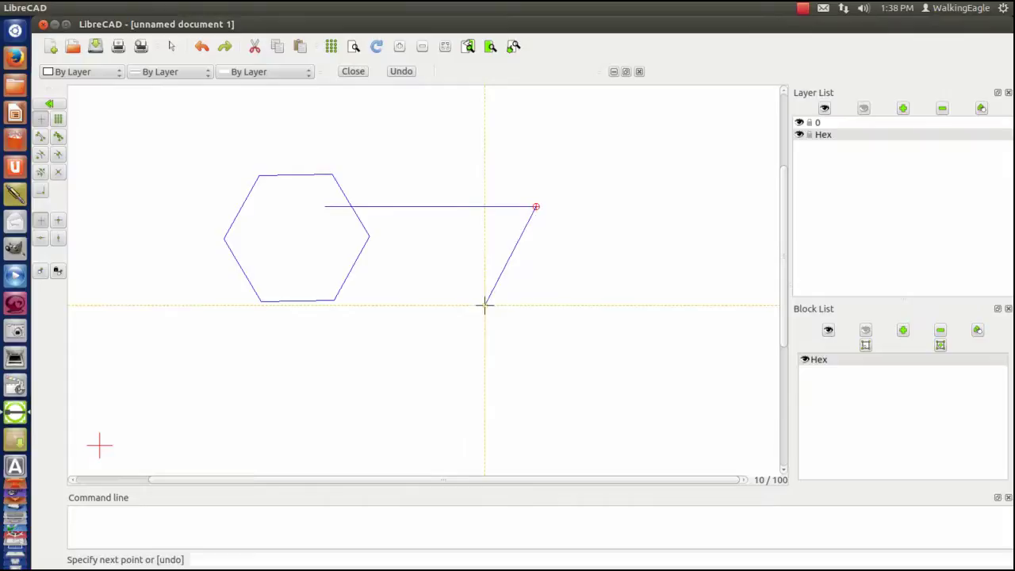
click(444, 297)
click(283, 262)
right_click(278, 218)
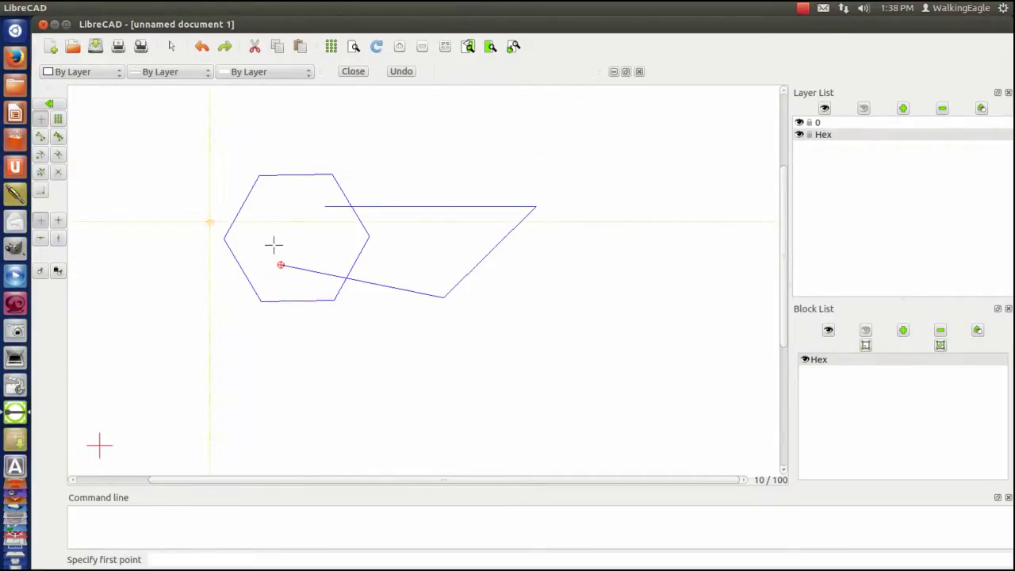
- Add a line from the right-hand endpoint toward the hexagon's right side
click(49, 104)
click(40, 120)
click(524, 212)
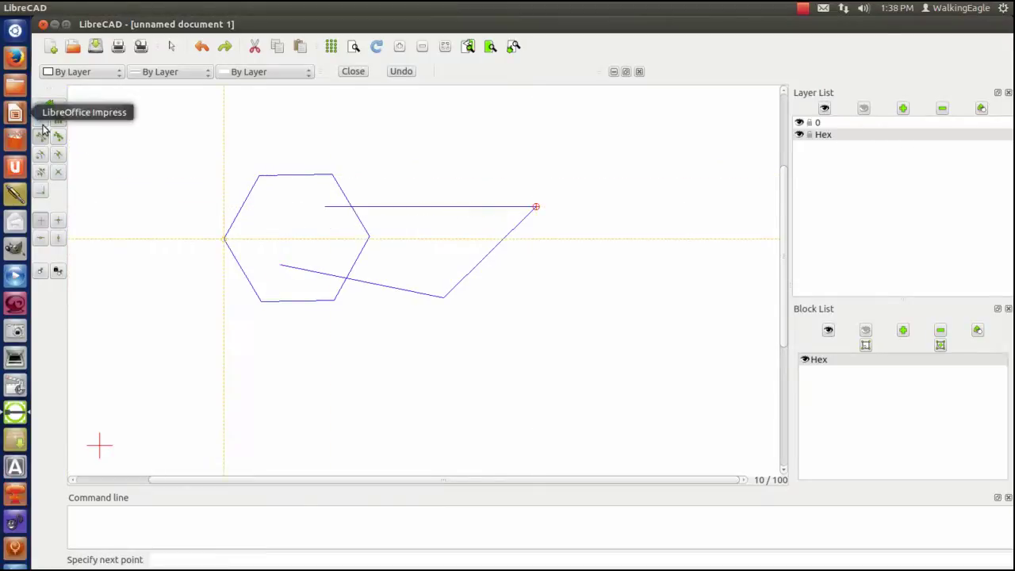
click(406, 242)
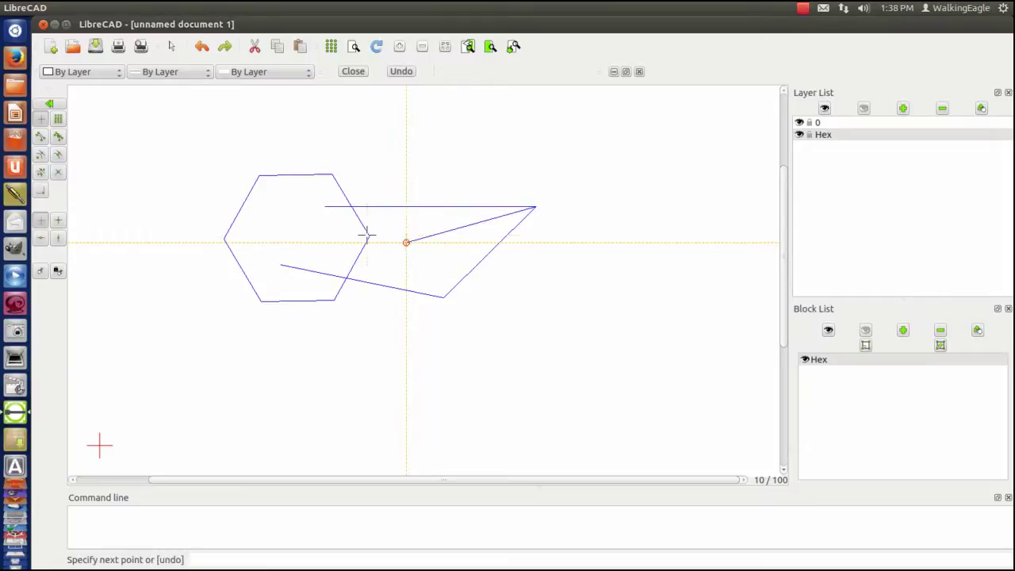
right_click(356, 146)
right_click(356, 146)
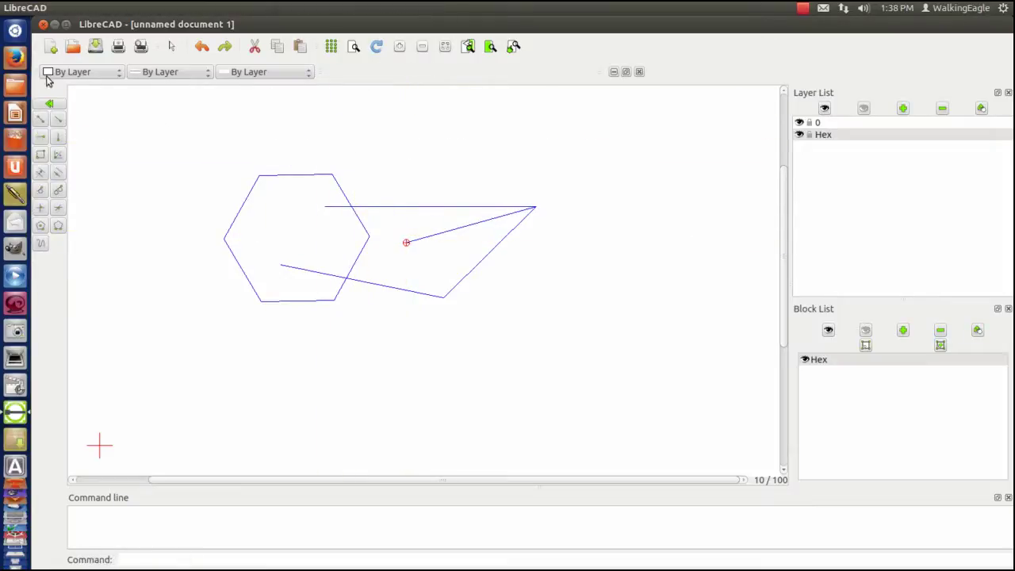
click(51, 104)
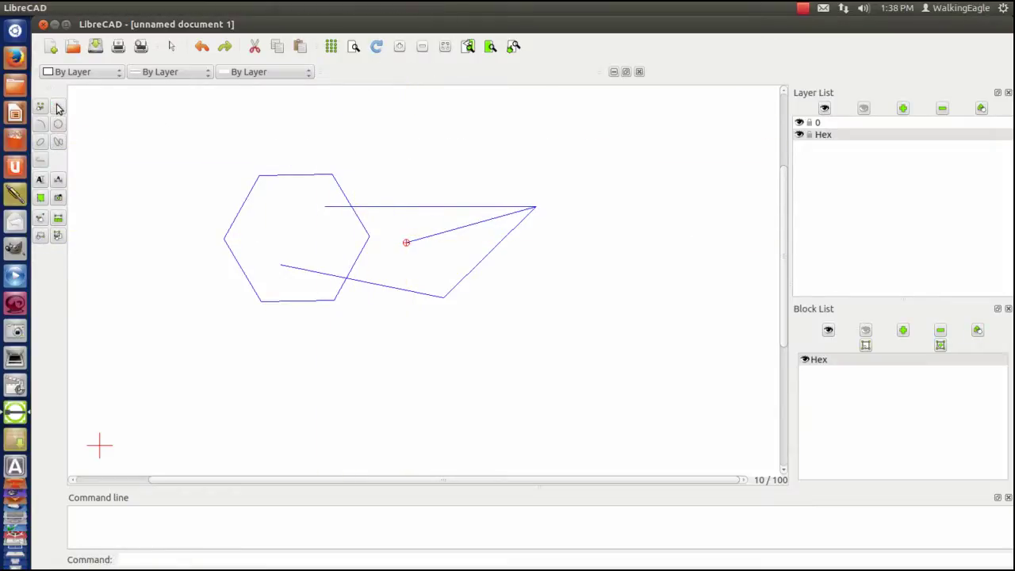
- Trim the top line back to the hexagon's right edge
click(41, 220)
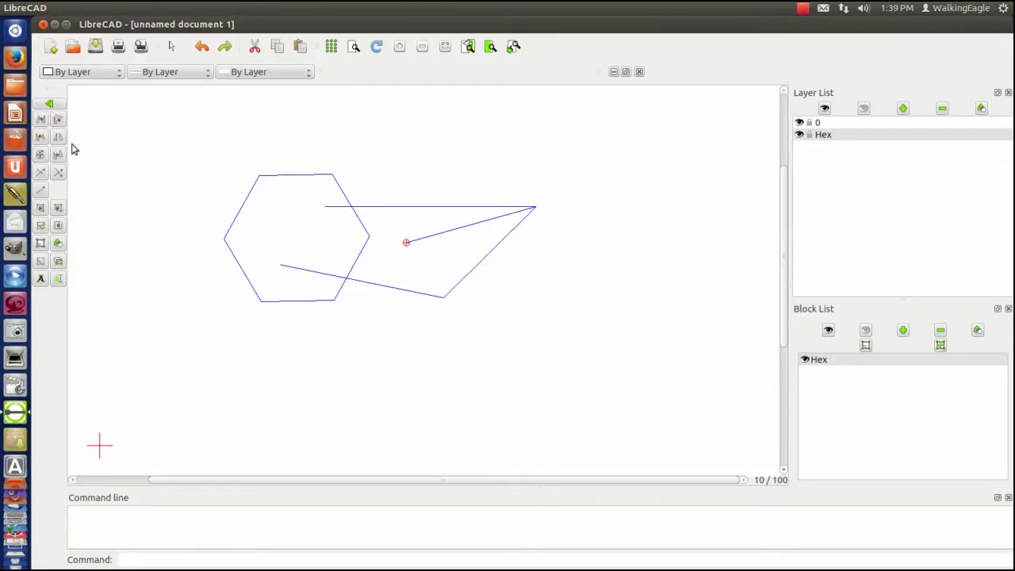
click(42, 176)
click(359, 215)
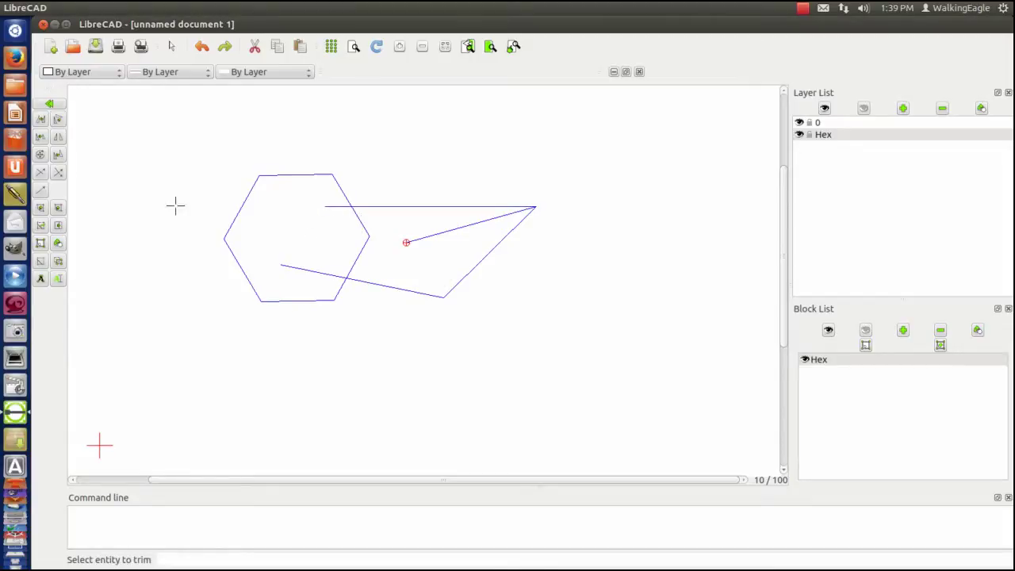
click(49, 103)
click(362, 224)
click(426, 206)
- Extend the top line and both slanted lines to the hexagon's left edge
right_click(505, 119)
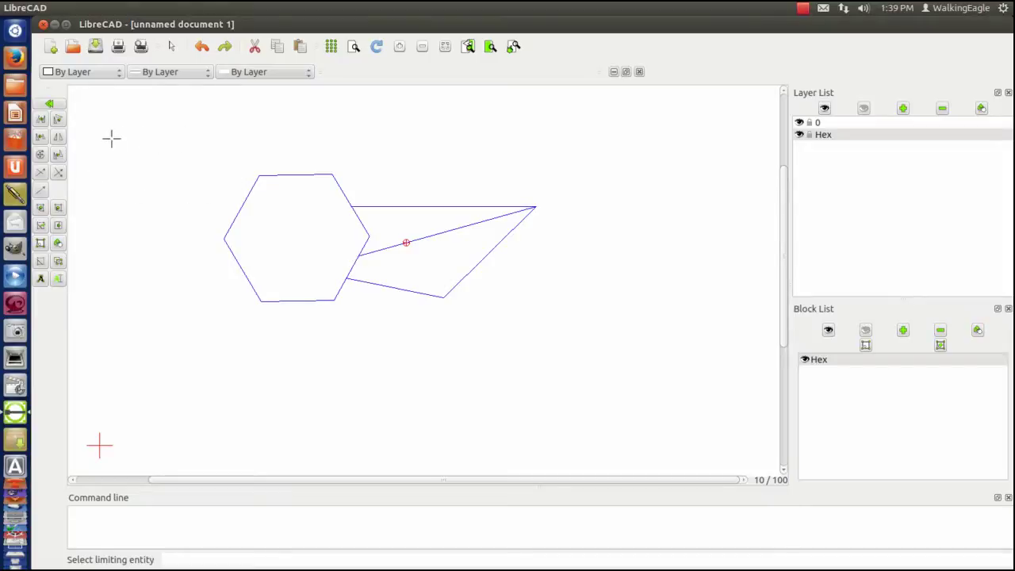
click(235, 213)
click(400, 207)
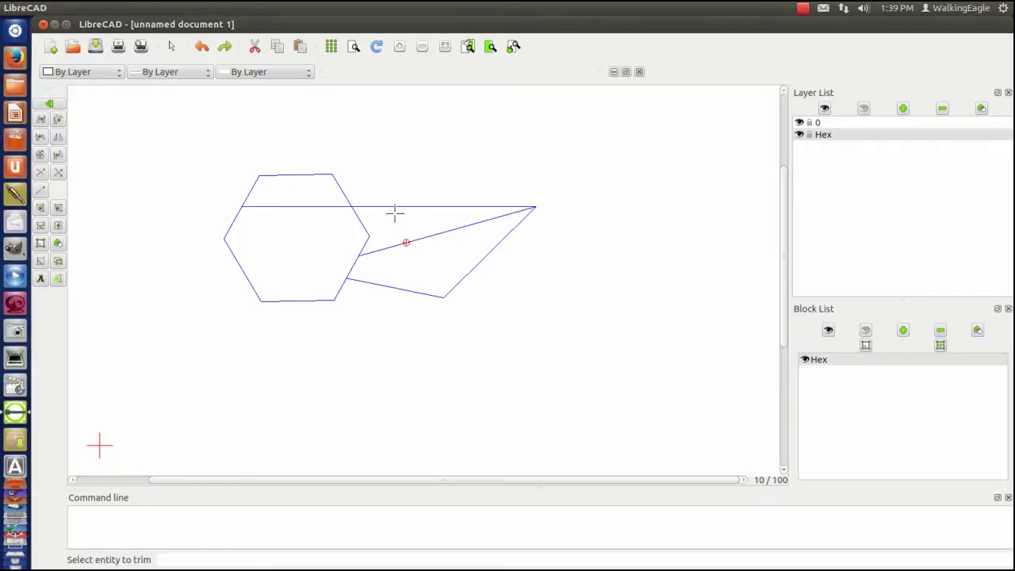
click(373, 284)
click(394, 246)
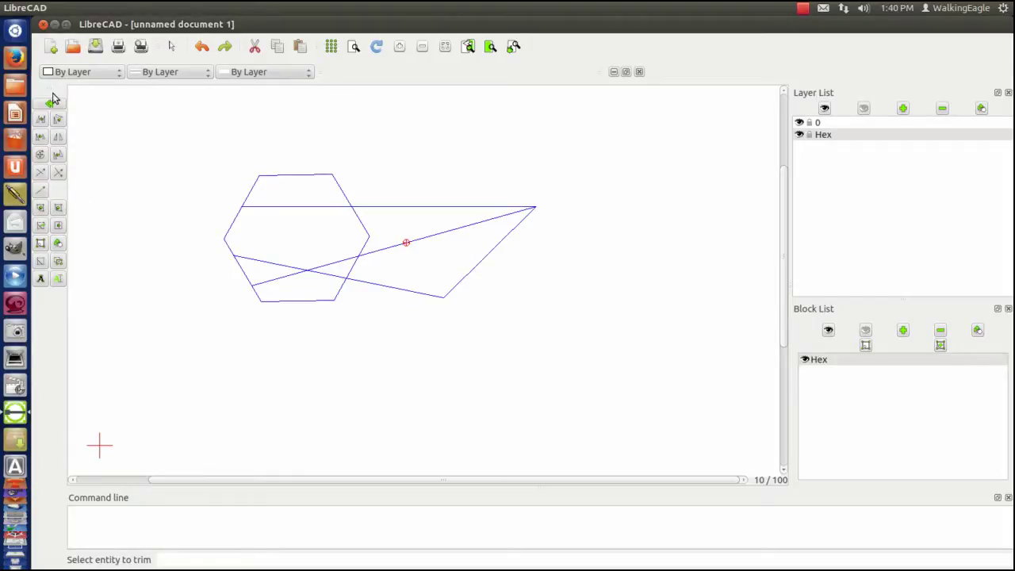
- Mark the inner slanted, top horizontal, right diagonal and lower slanted lines for deletion
click(42, 265)
click(457, 227)
click(469, 207)
click(485, 256)
click(408, 292)
- Delete the marked lines, then rotate the hexagon 15 degrees about a point to its right
click(47, 205)
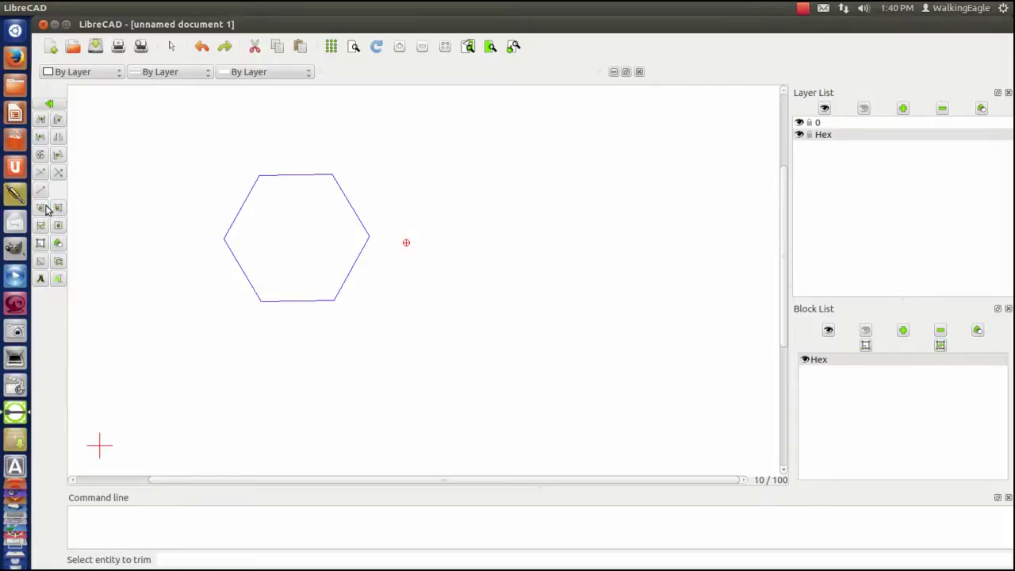
click(56, 119)
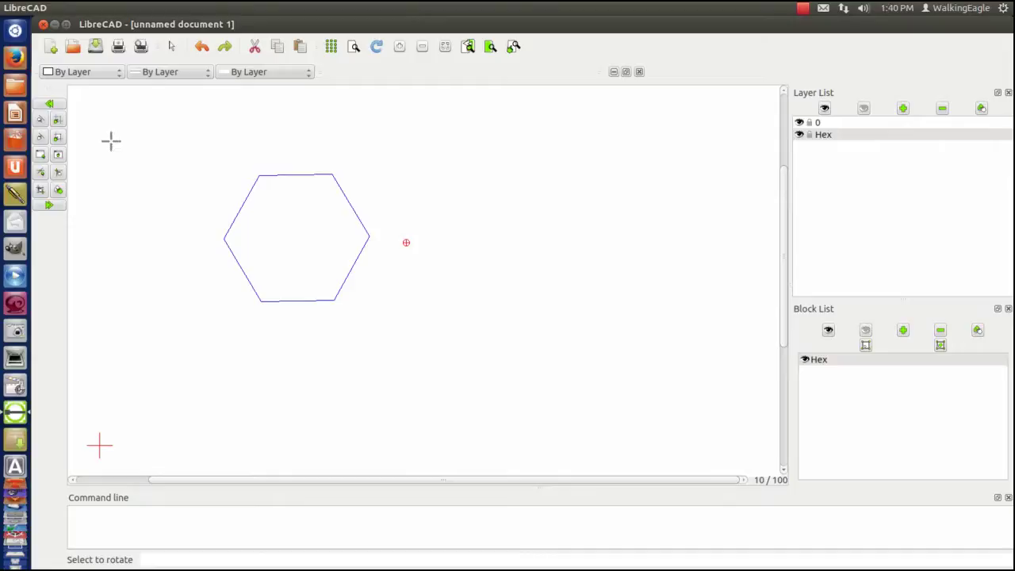
click(244, 200)
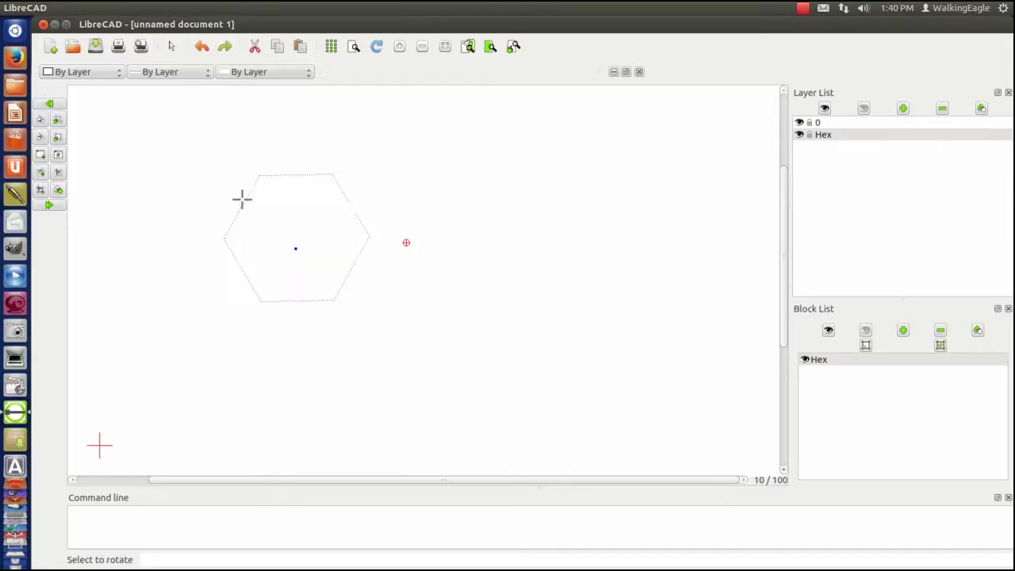
click(50, 207)
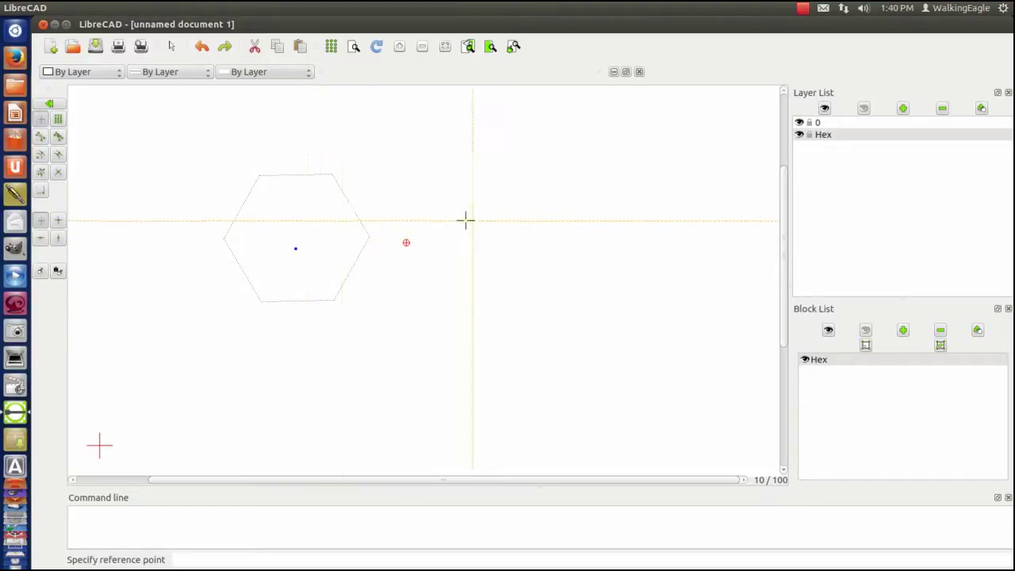
click(399, 219)
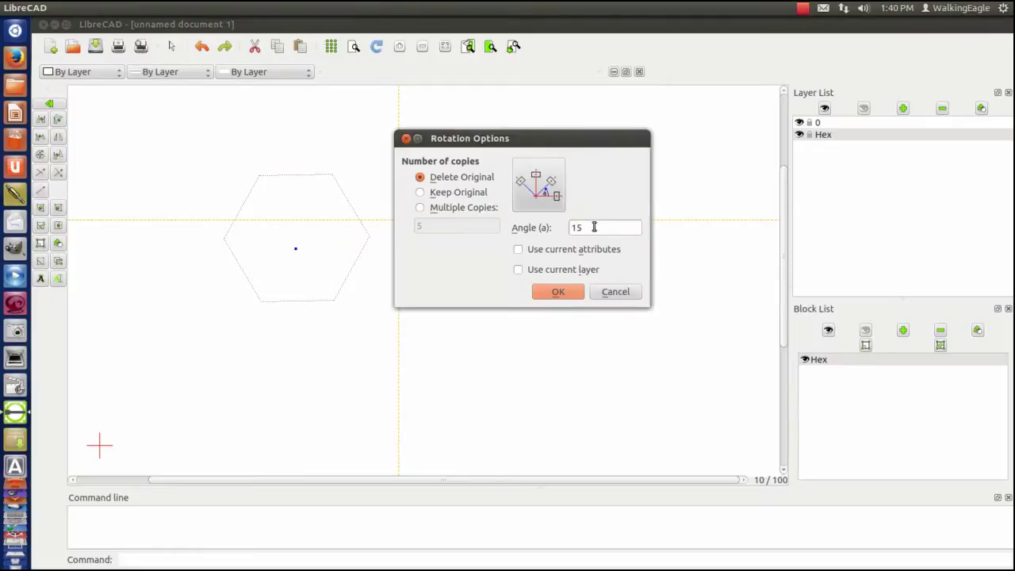
click(558, 293)
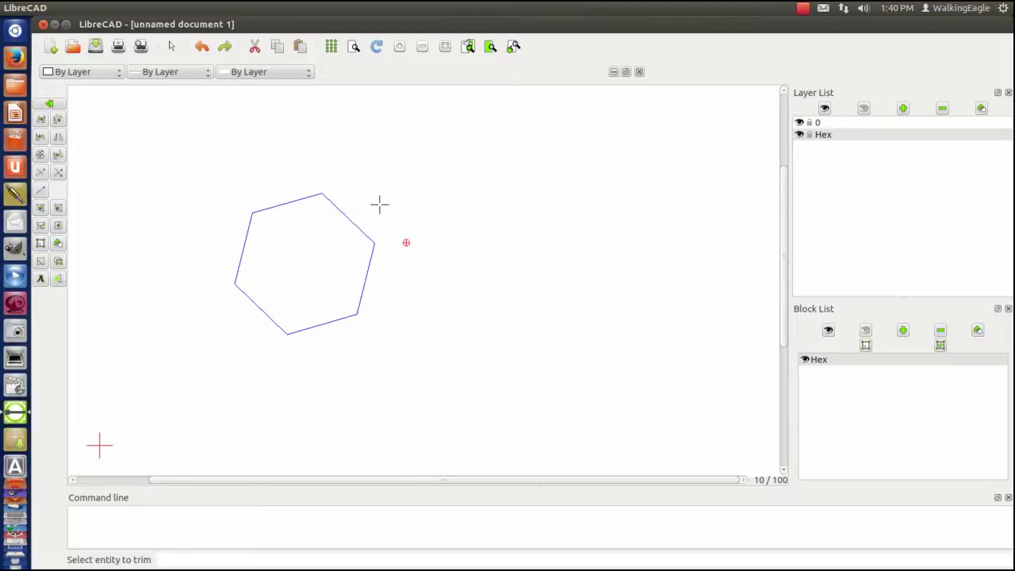
- Mirror the hexagon across a vertical line to its right, keeping the original
click(59, 139)
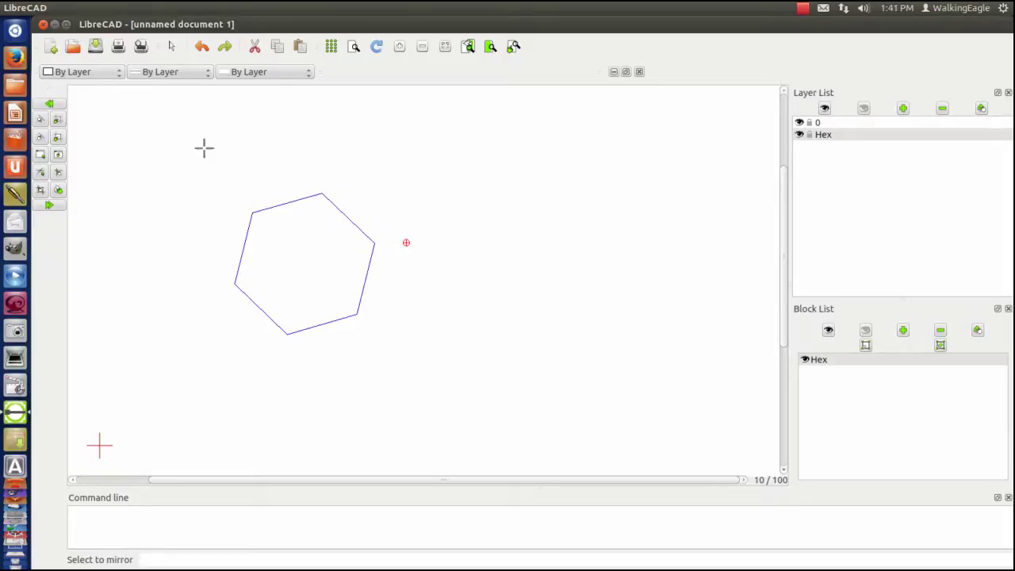
click(276, 204)
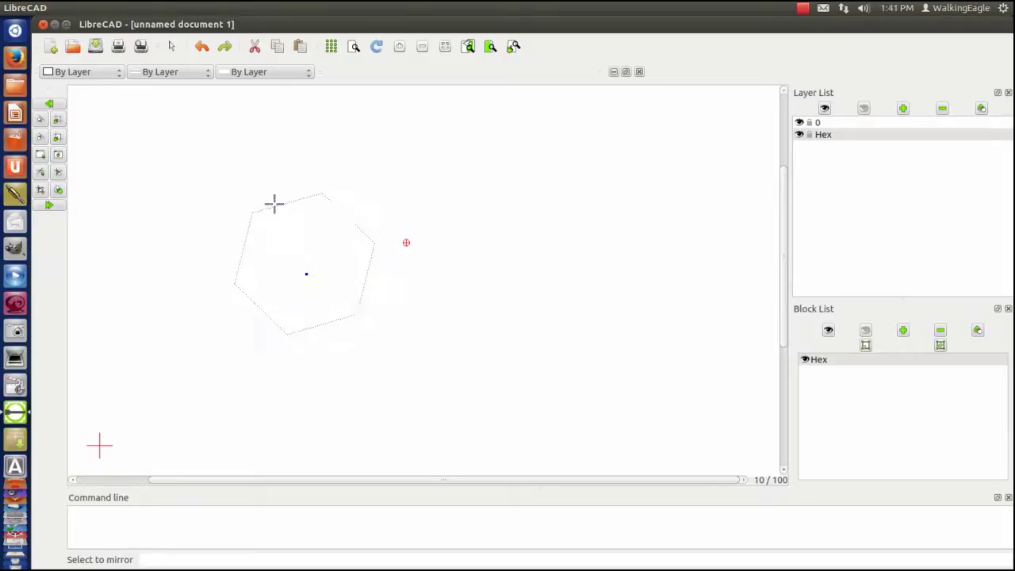
click(48, 208)
click(402, 356)
click(403, 148)
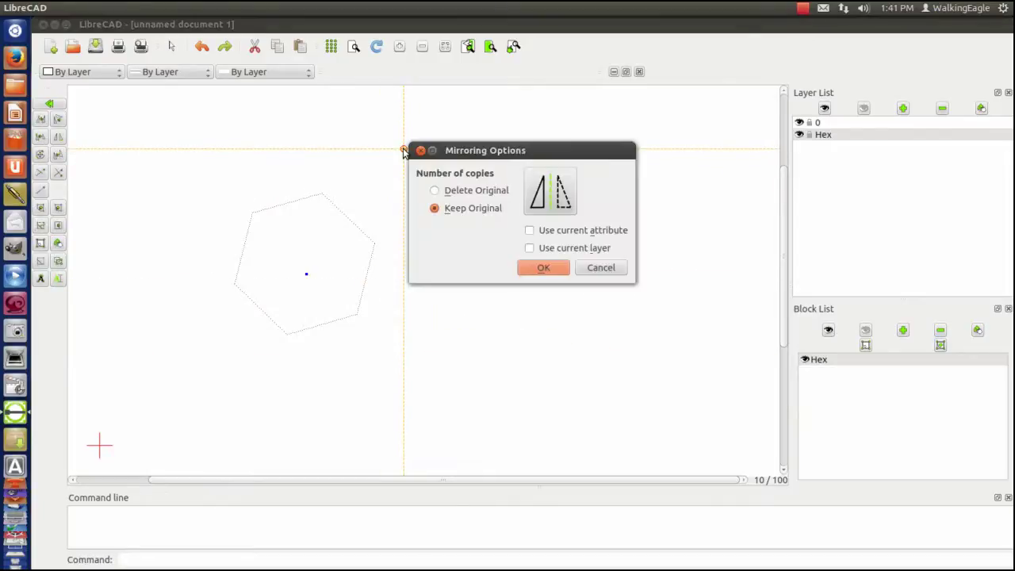
click(542, 268)
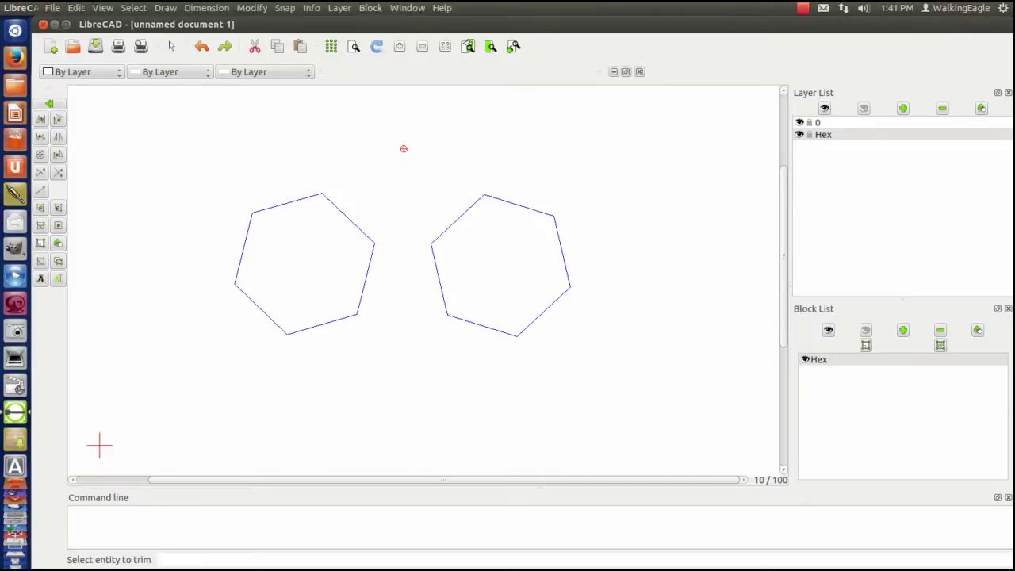
click(39, 262)
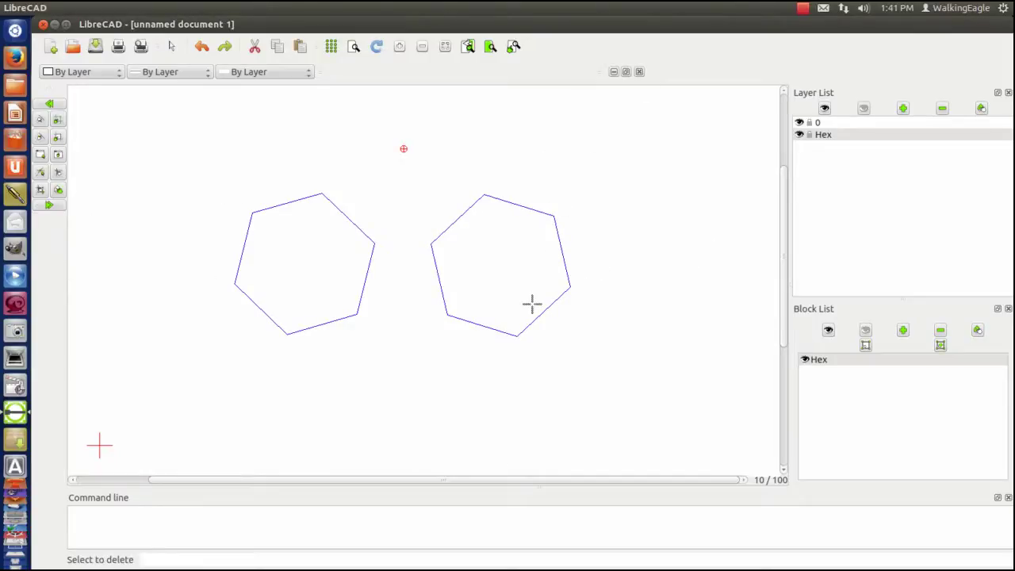
click(563, 276)
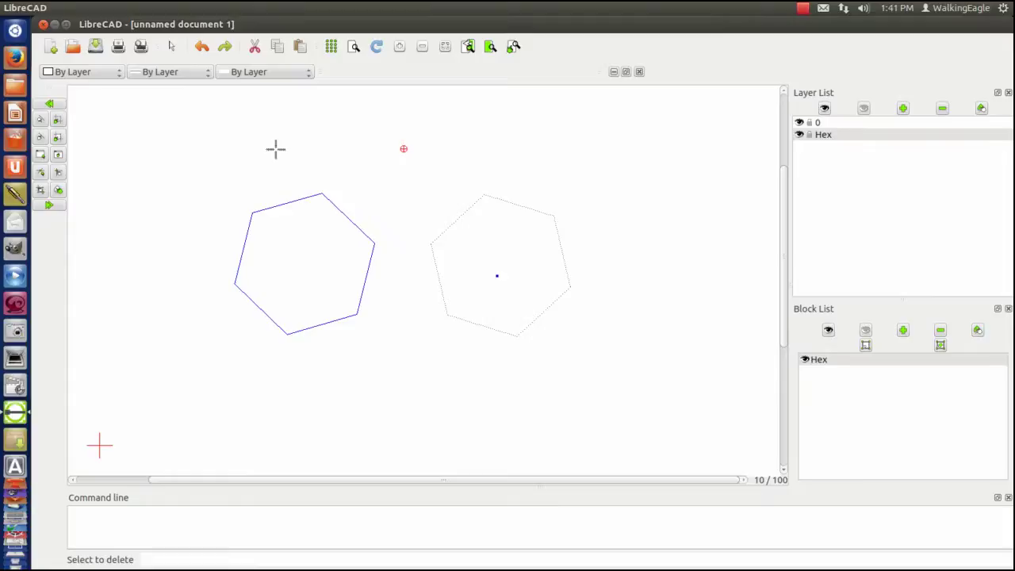
key(t)
key(m)
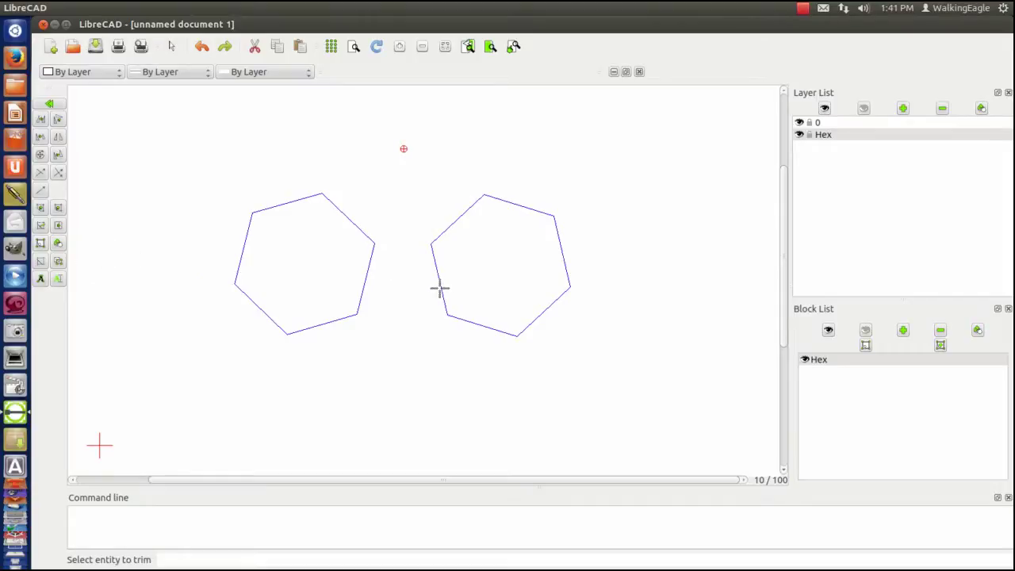
- Explode the right-hand mirrored hexagon block into separate lines
click(58, 262)
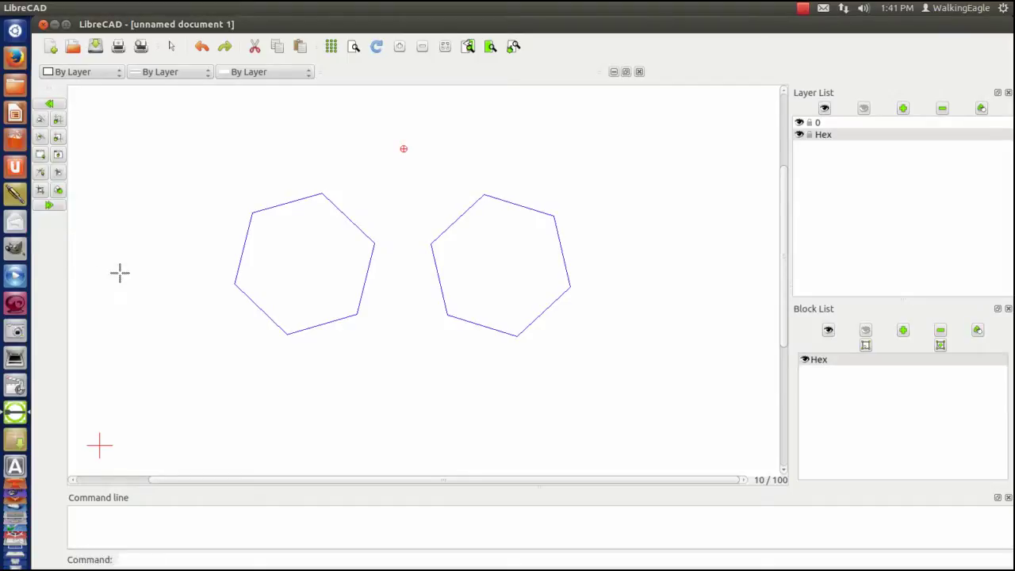
click(438, 283)
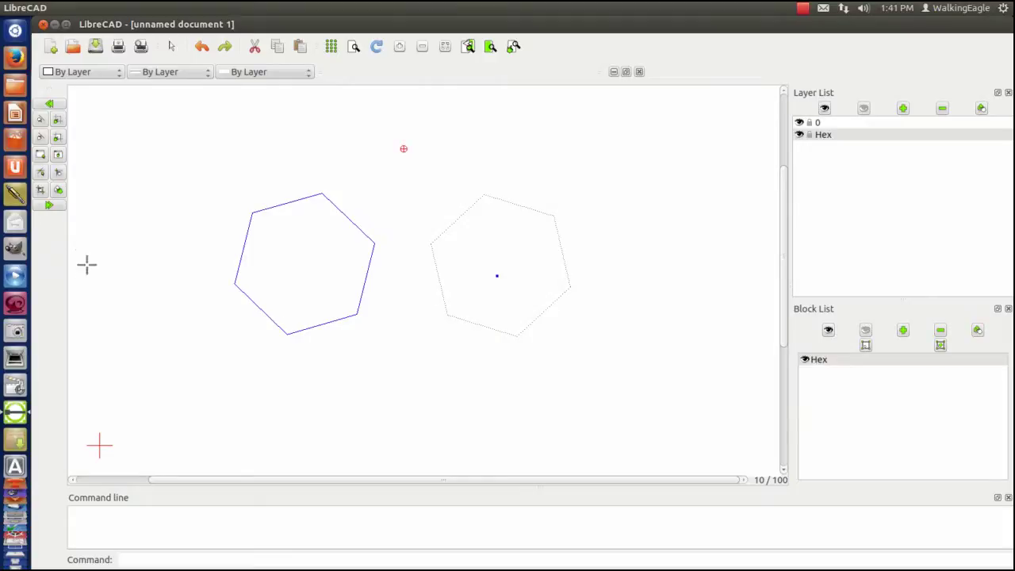
click(48, 205)
- Window-select all the right hexagon's lines and delete them
click(47, 259)
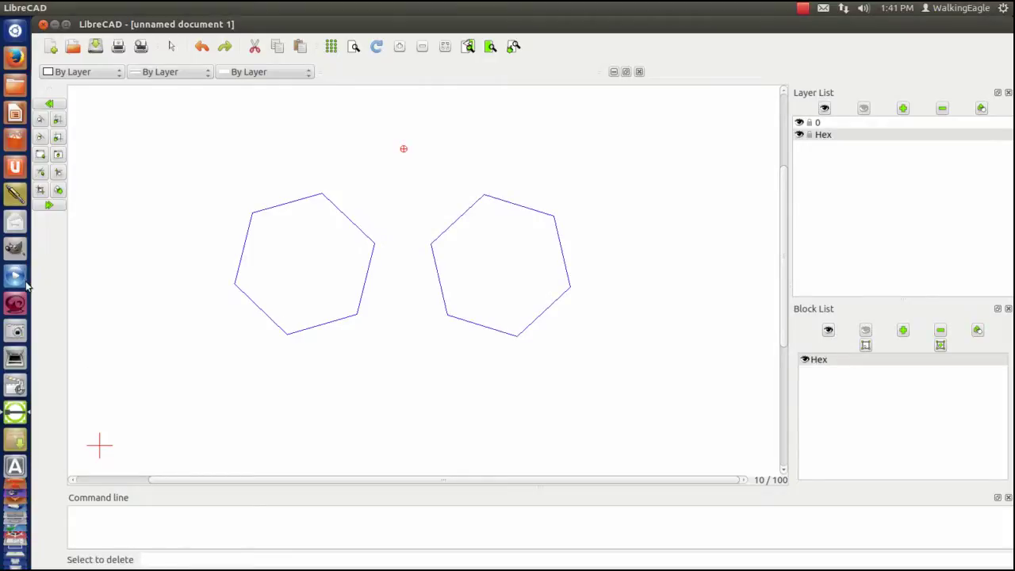
click(49, 105)
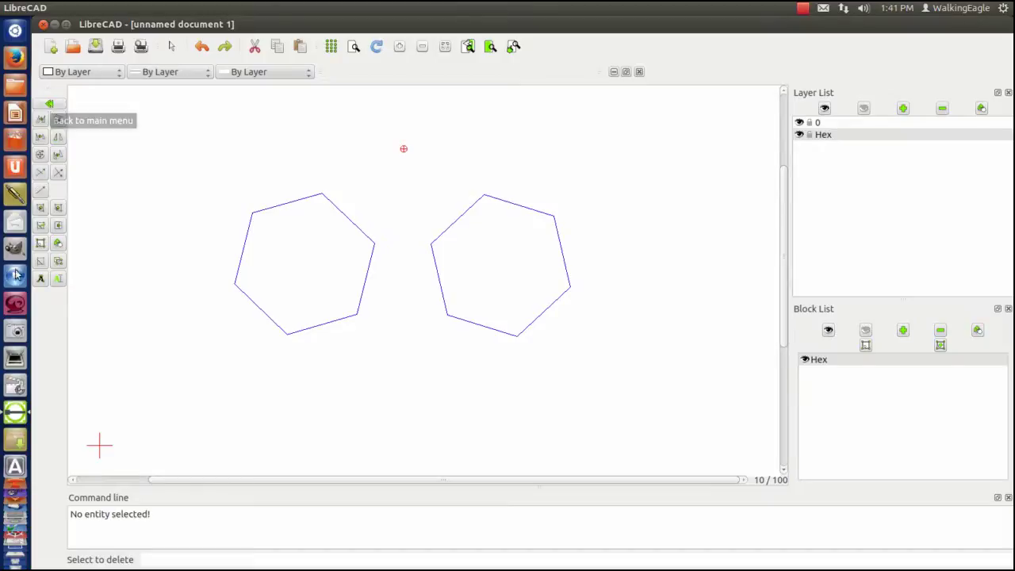
click(41, 265)
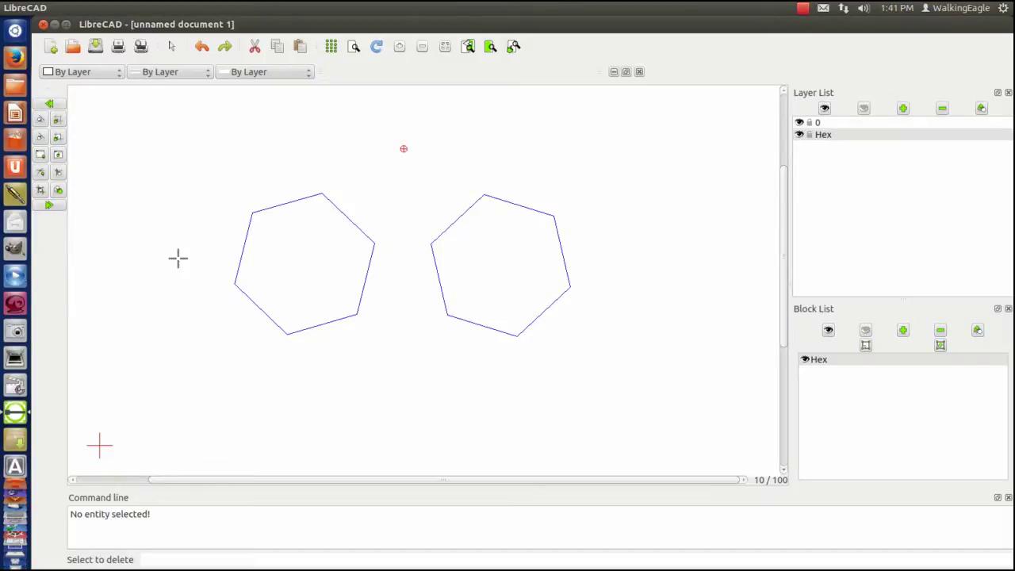
click(440, 287)
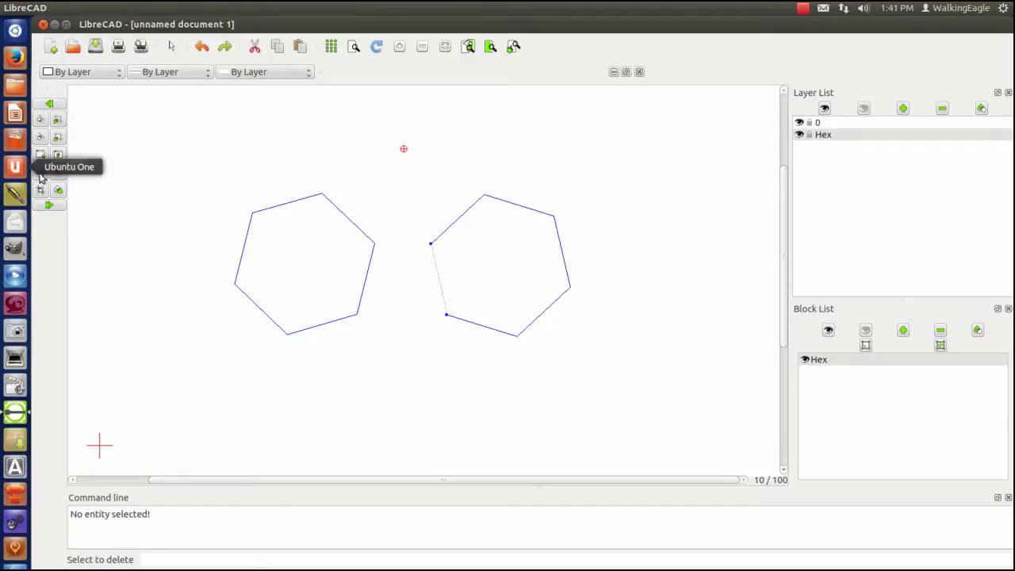
click(48, 104)
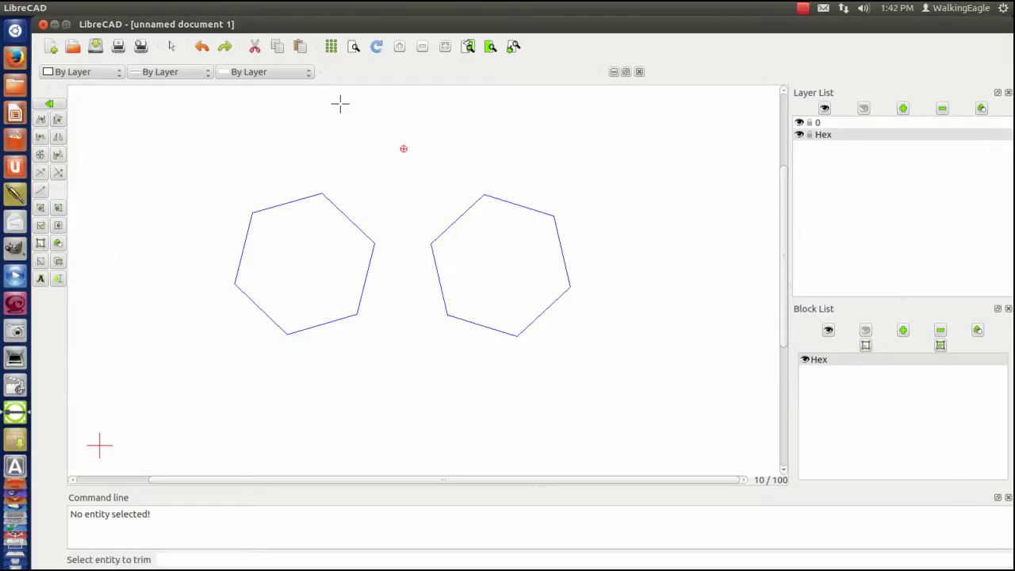
click(41, 261)
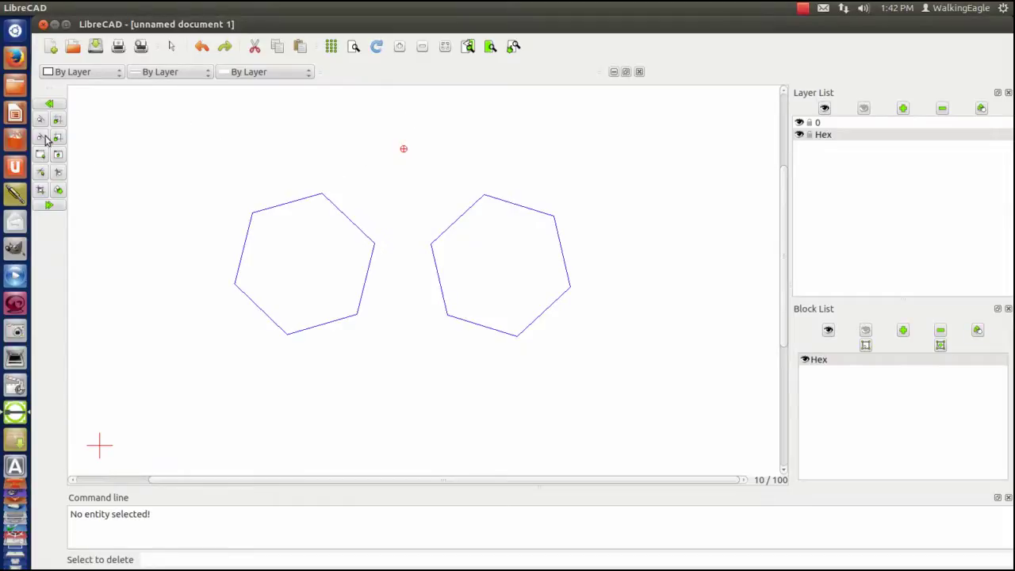
click(57, 157)
click(415, 150)
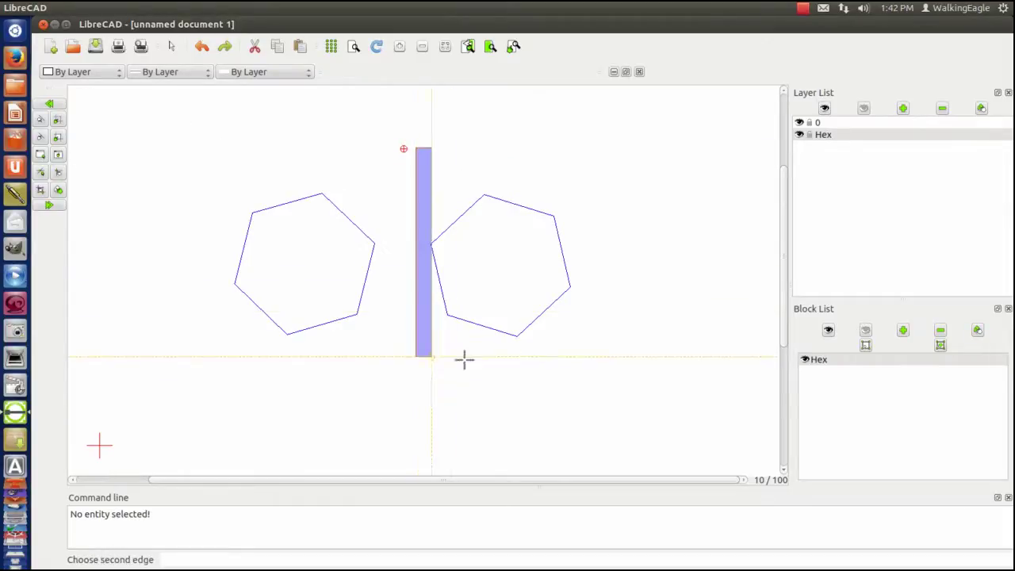
click(600, 354)
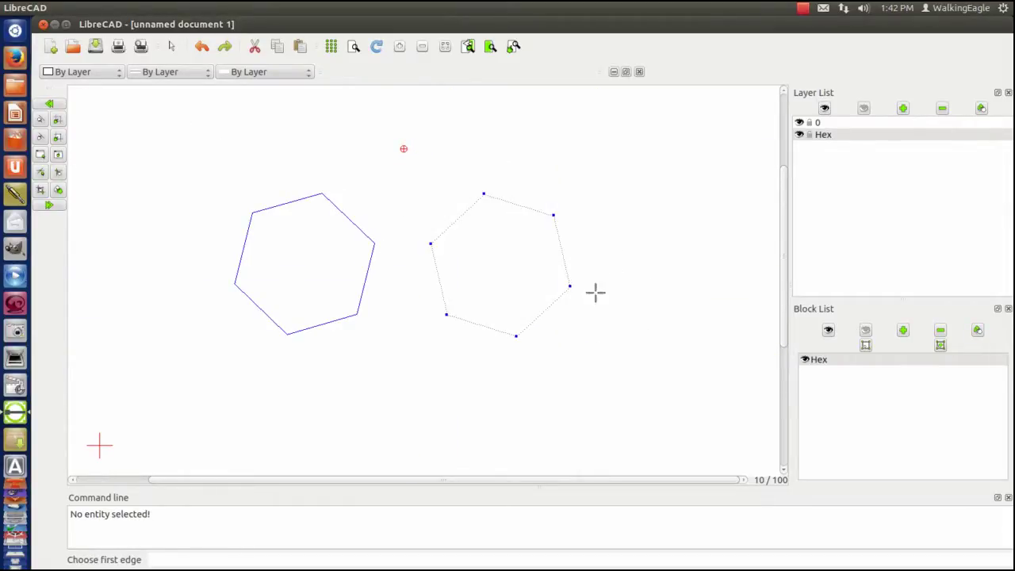
key(Return)
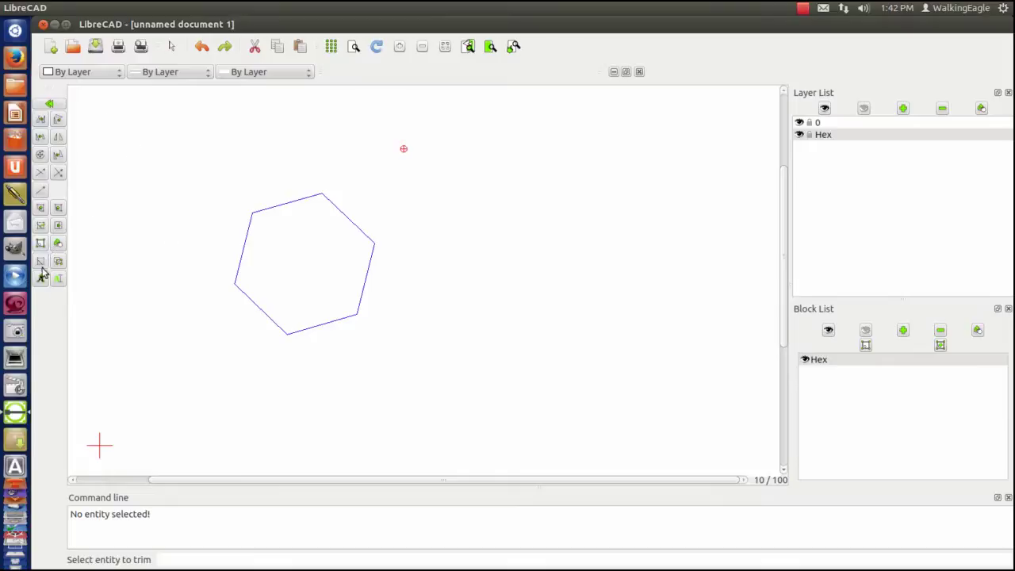
- Copy the hexagon to a spot on its right with Move/Copy, keeping the original
click(41, 121)
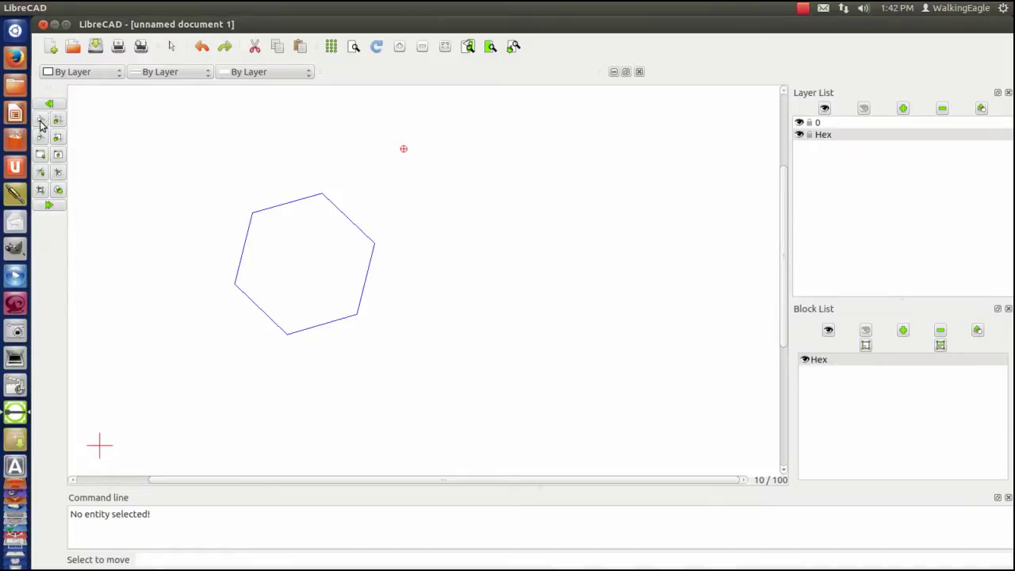
click(243, 256)
click(49, 204)
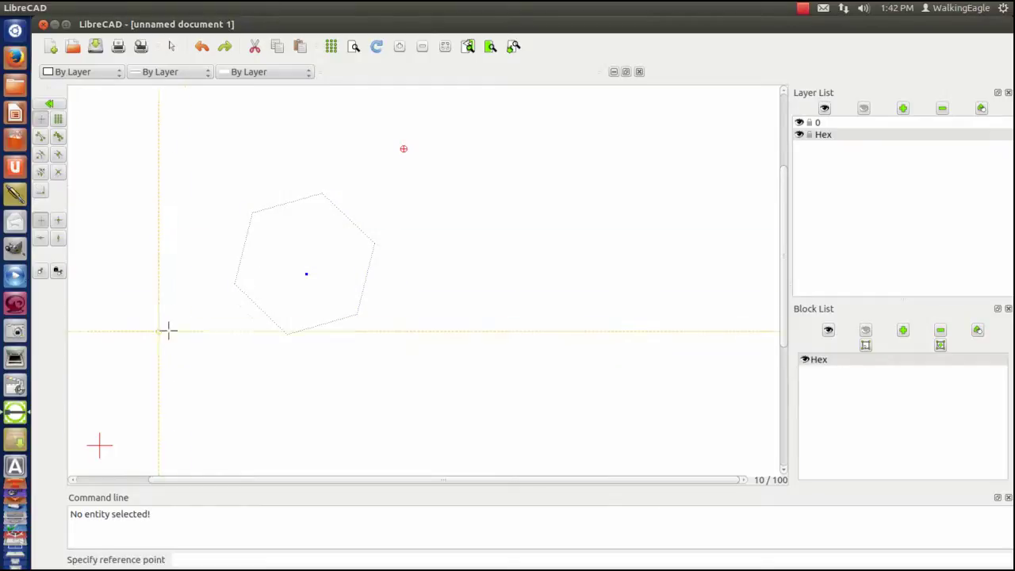
click(188, 364)
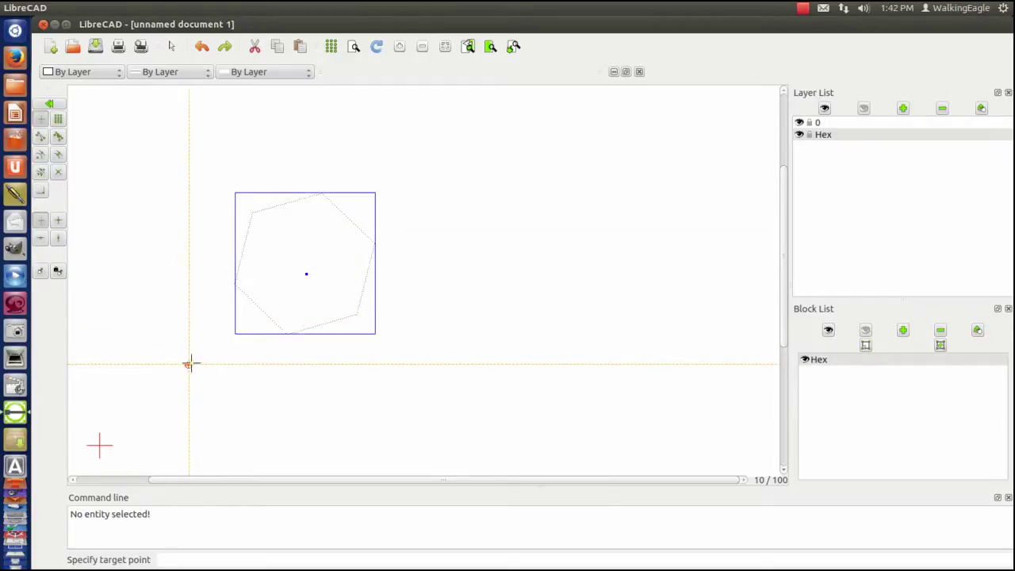
click(418, 369)
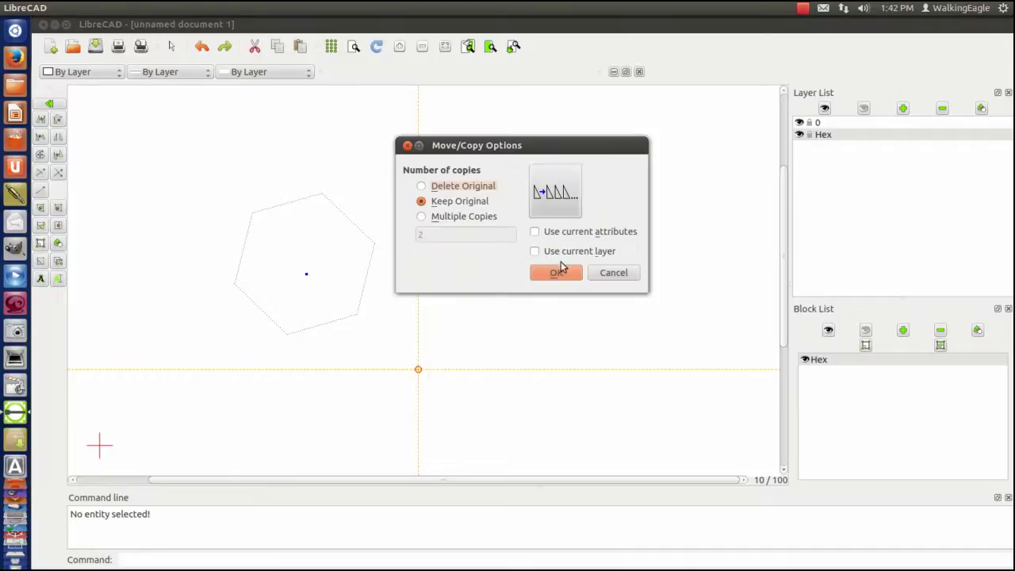
click(557, 273)
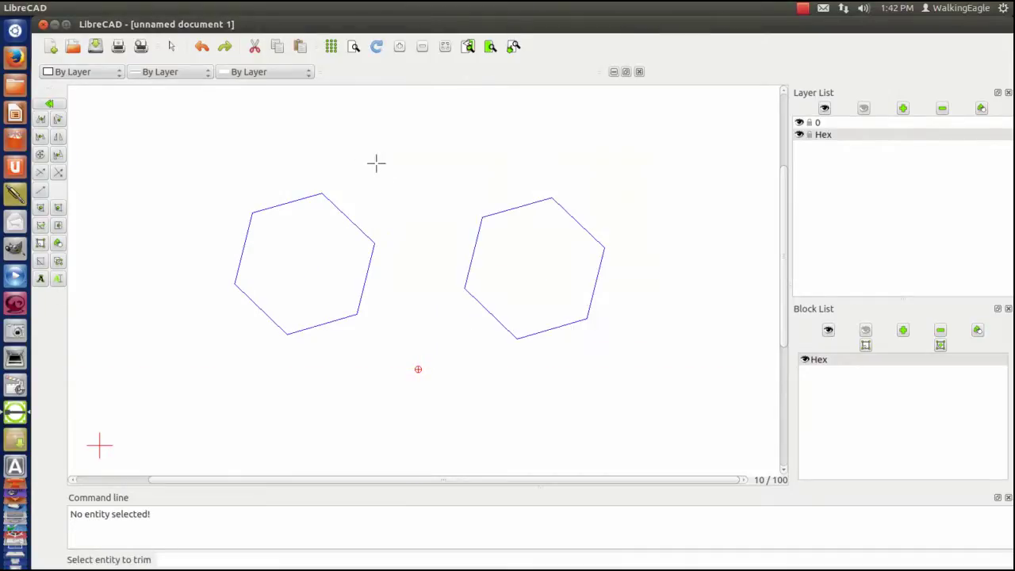
click(58, 264)
click(504, 325)
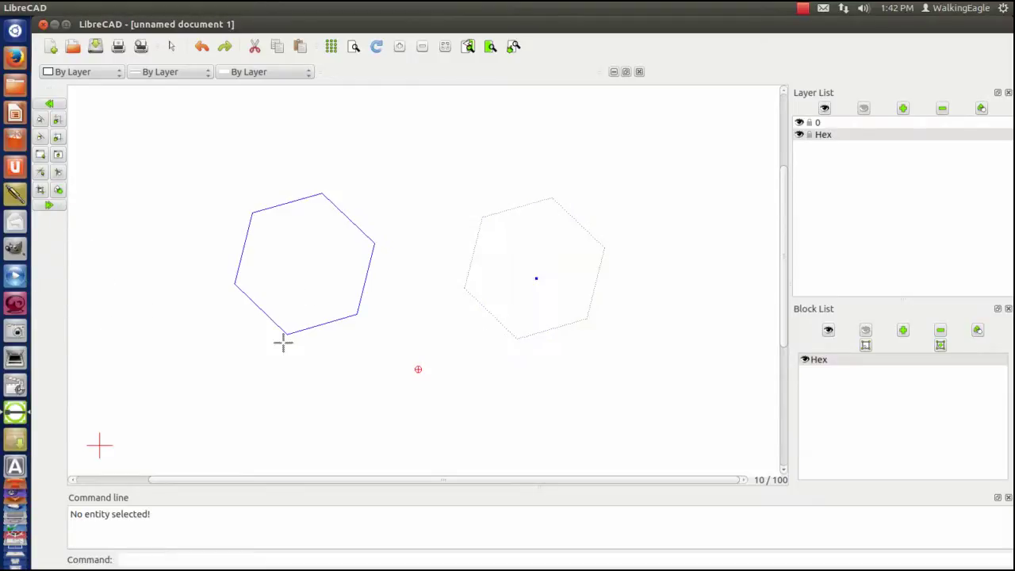
click(49, 205)
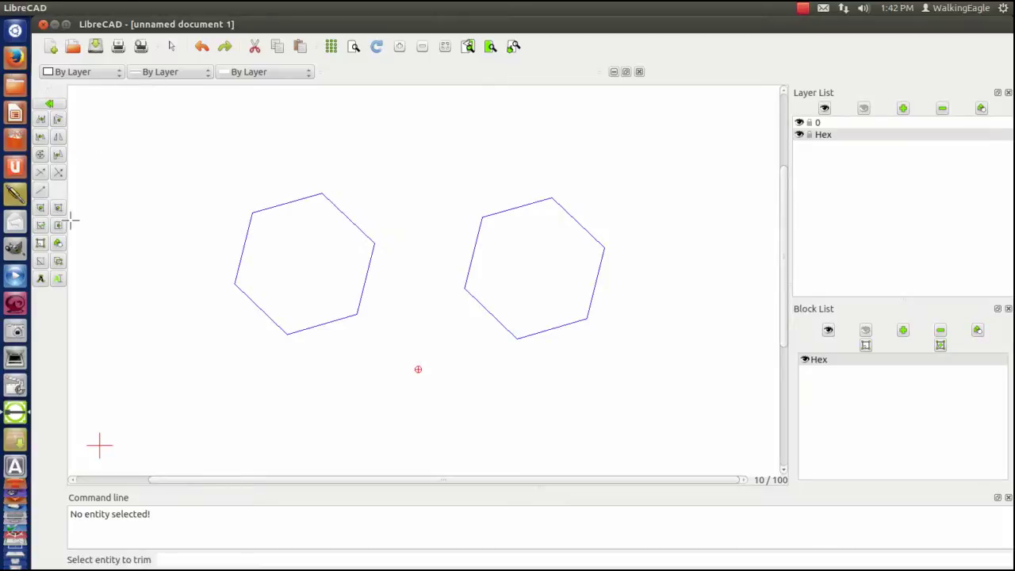
click(42, 209)
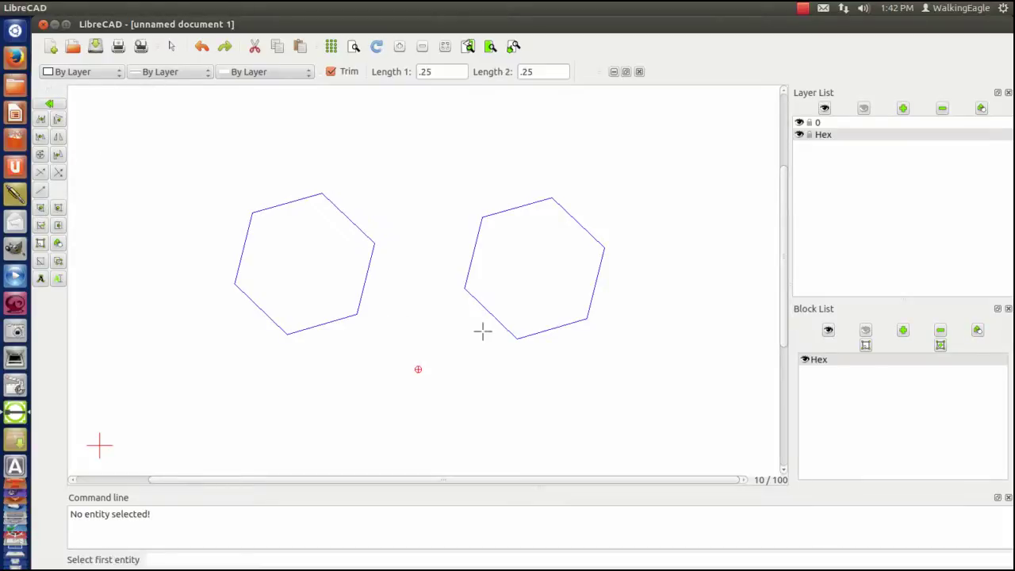
click(499, 322)
click(546, 333)
click(538, 330)
click(537, 332)
click(488, 310)
click(354, 316)
click(50, 105)
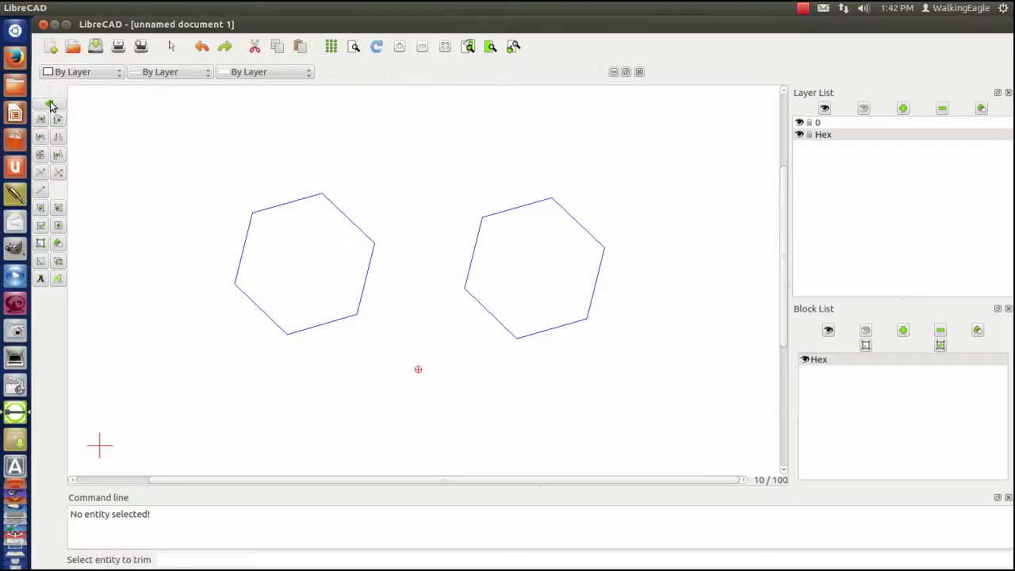
click(50, 106)
click(51, 107)
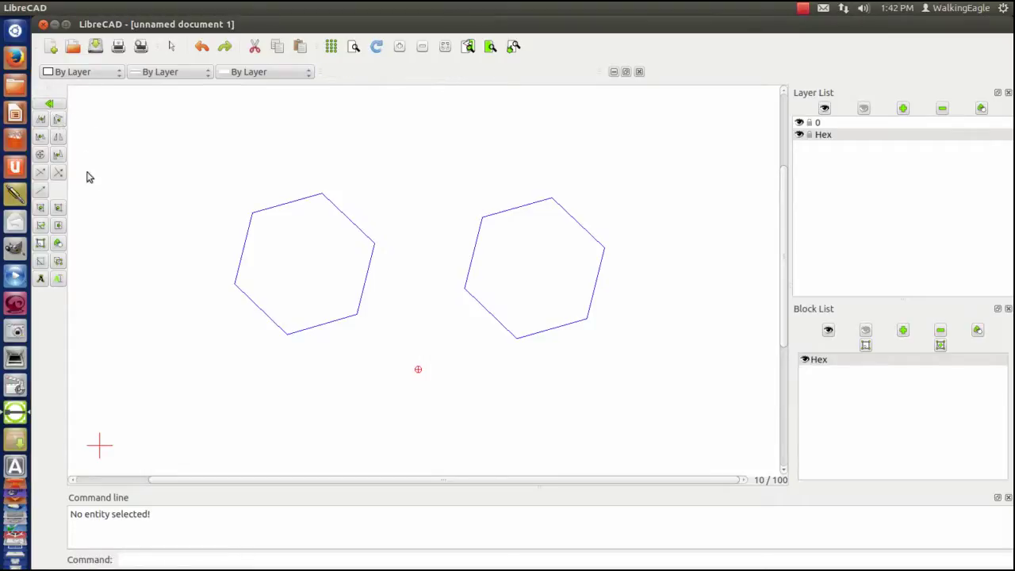
- Round the right hexagon's lower corner with a 0.25 radius fillet
click(57, 210)
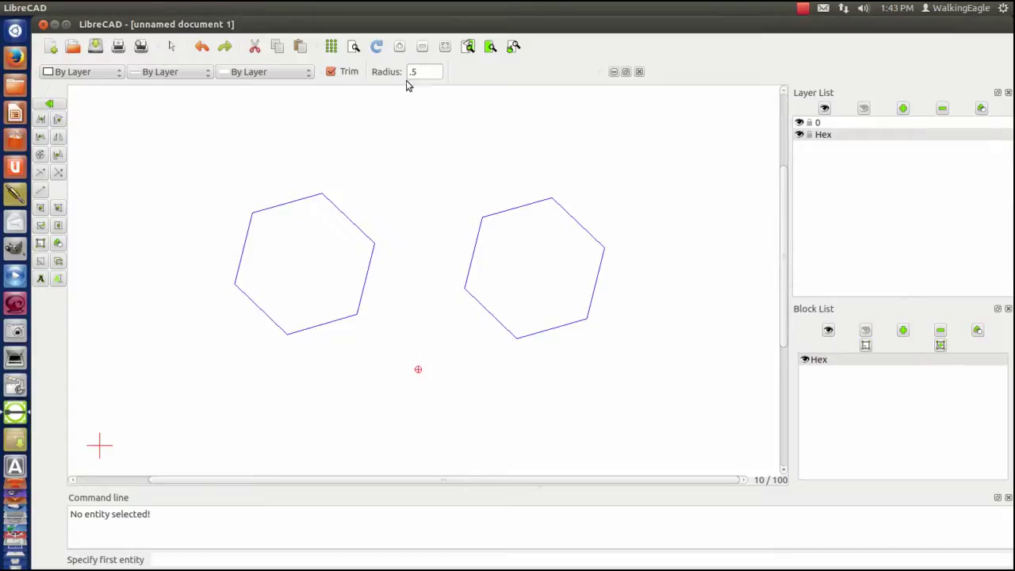
double_click(420, 71)
click(486, 309)
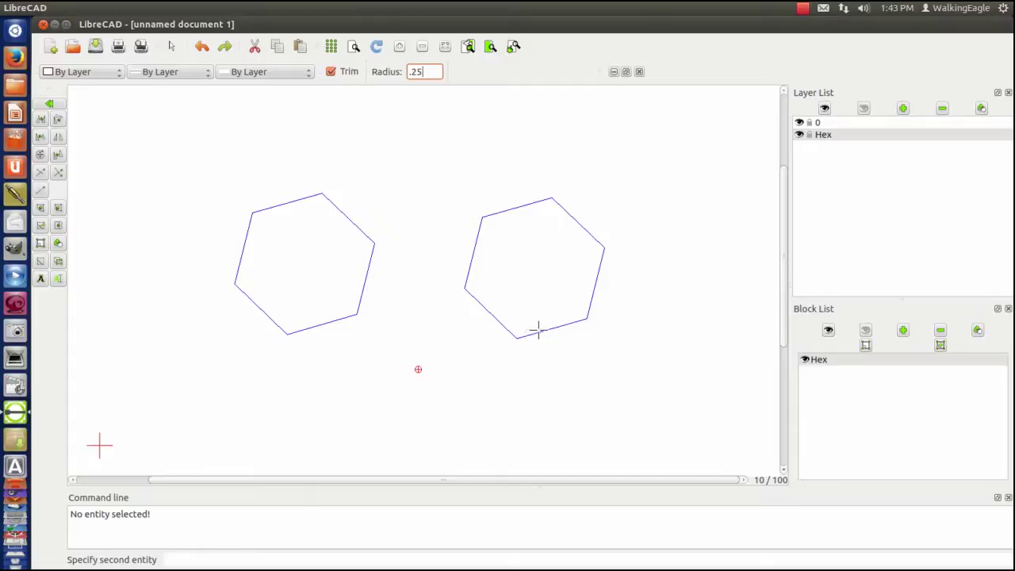
click(539, 334)
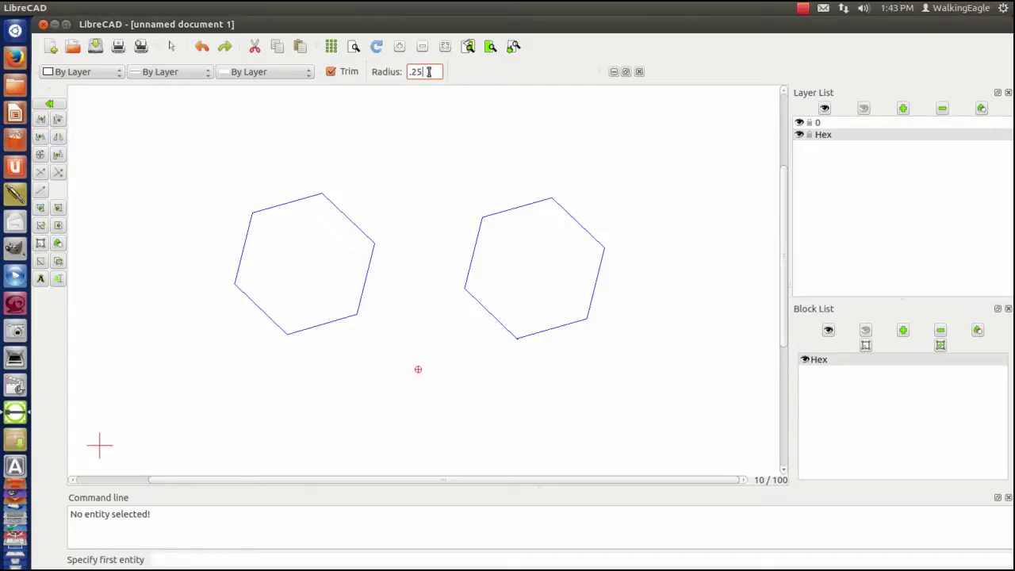
- Turn off trimming, re-round the corner with radius 0.1, then exit the Round tool
click(331, 72)
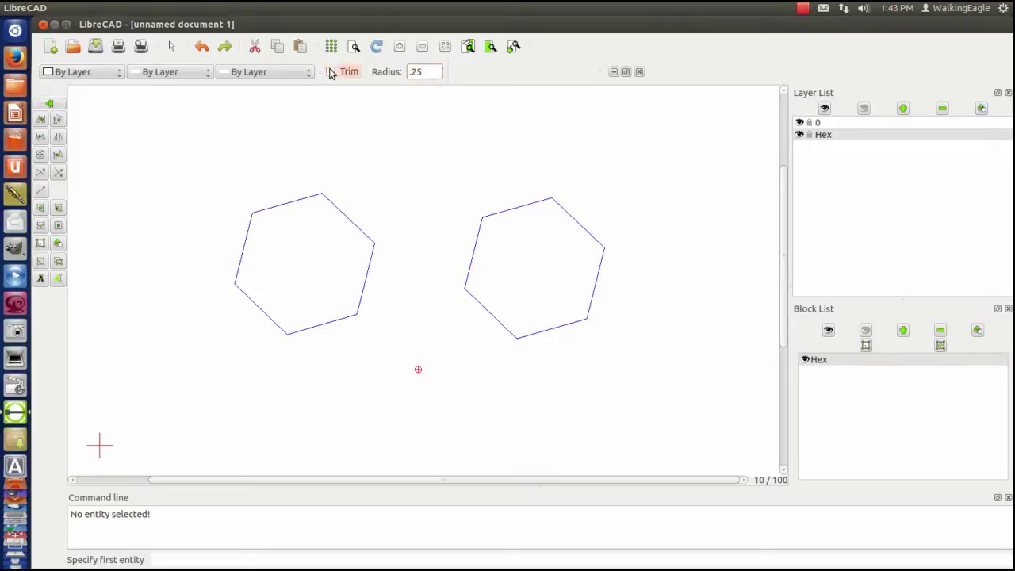
double_click(426, 73)
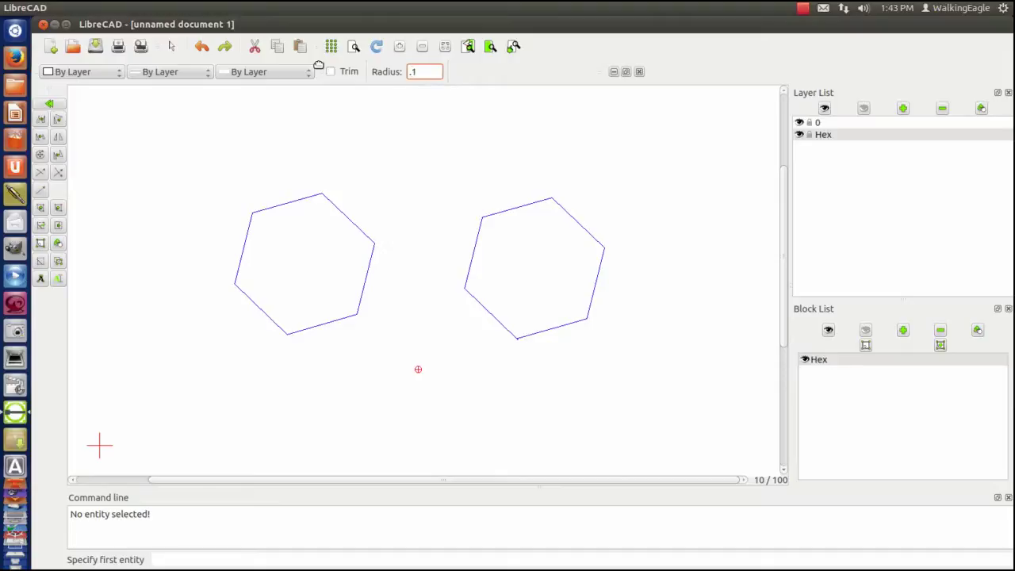
click(493, 319)
click(541, 329)
click(541, 330)
click(442, 72)
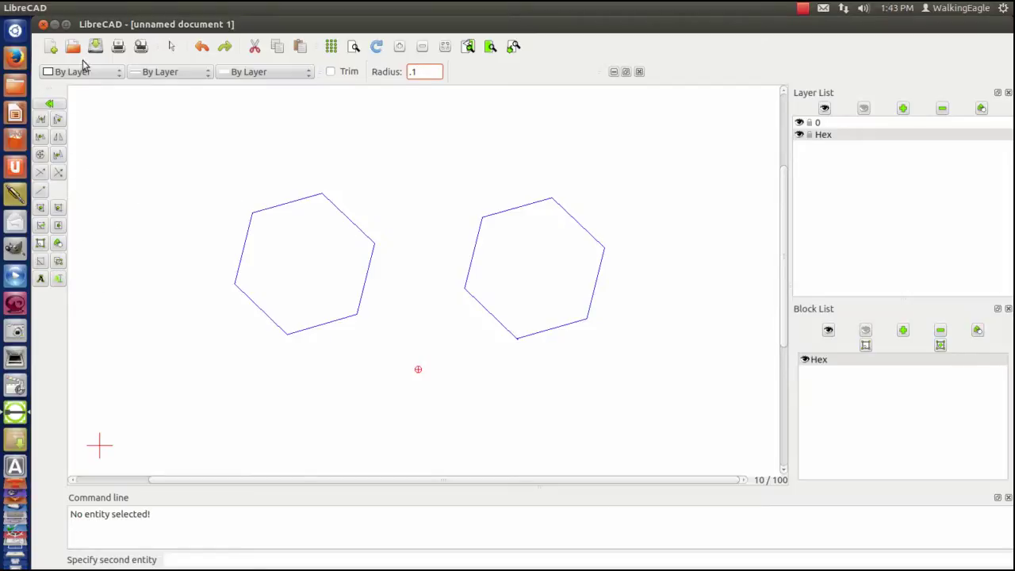
click(50, 104)
click(49, 104)
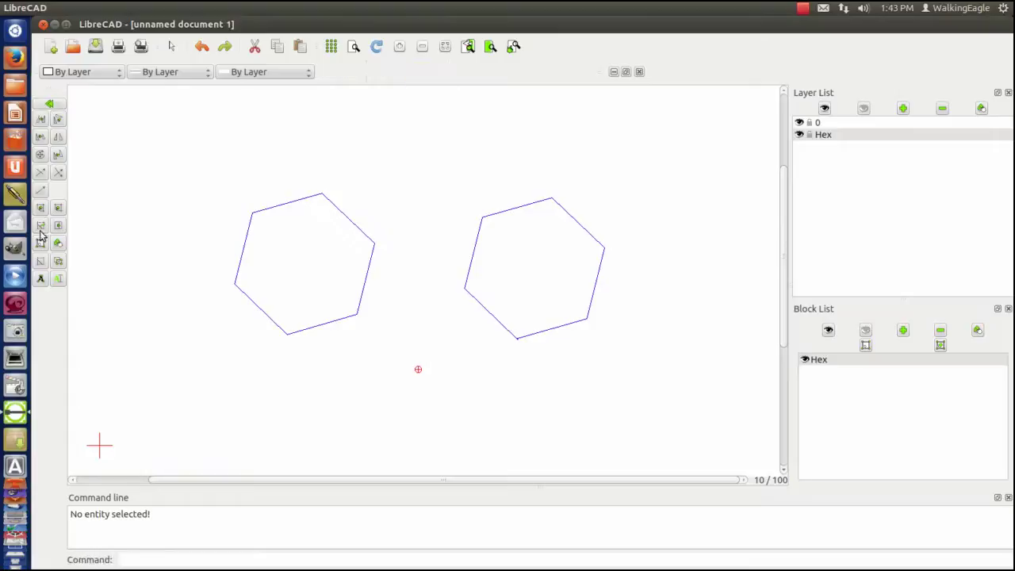
- Measure the right hexagon's lower-left edge between its left and bottom vertices, giving 28.504347
click(58, 261)
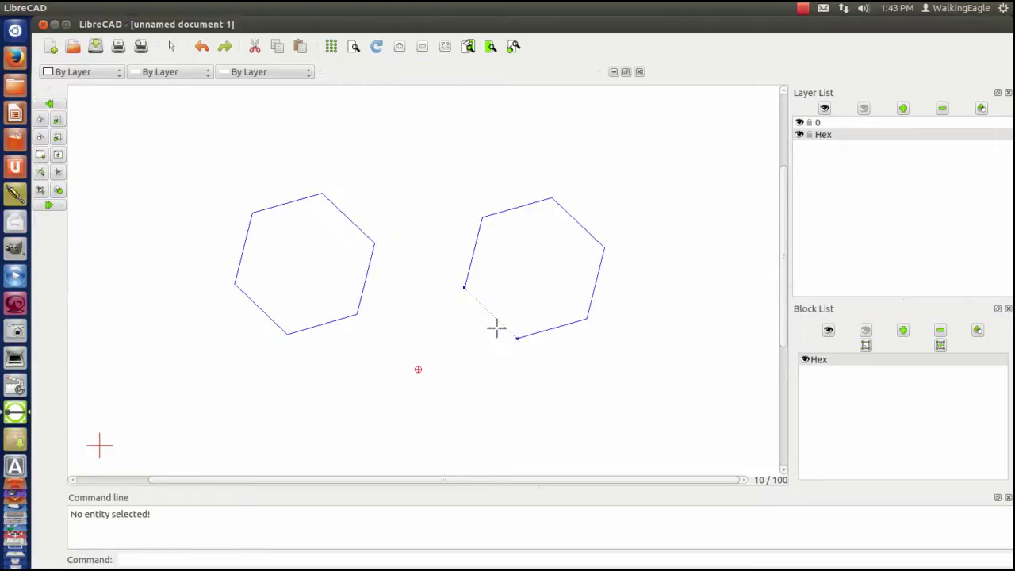
right_click(99, 198)
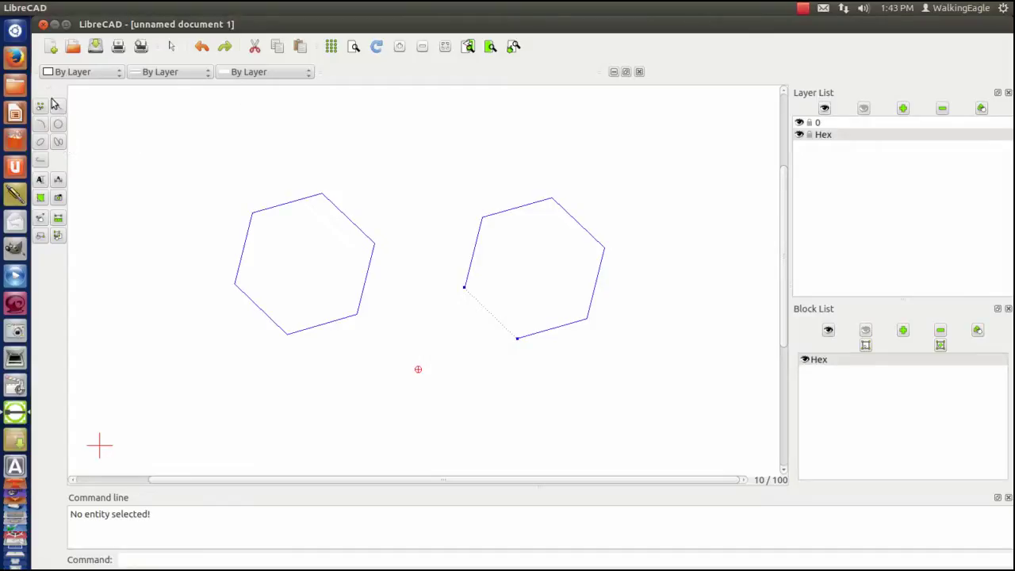
click(58, 219)
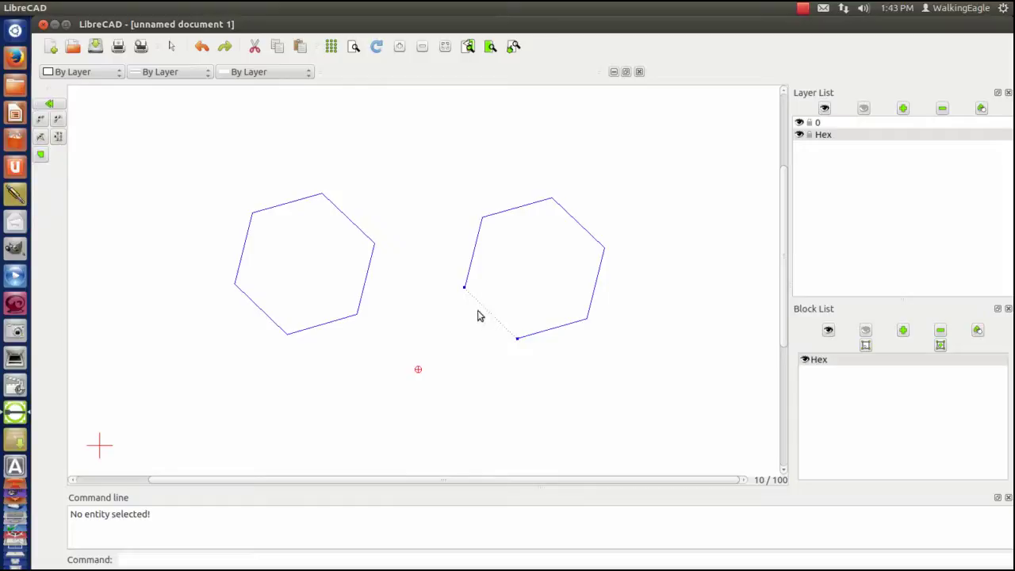
click(49, 104)
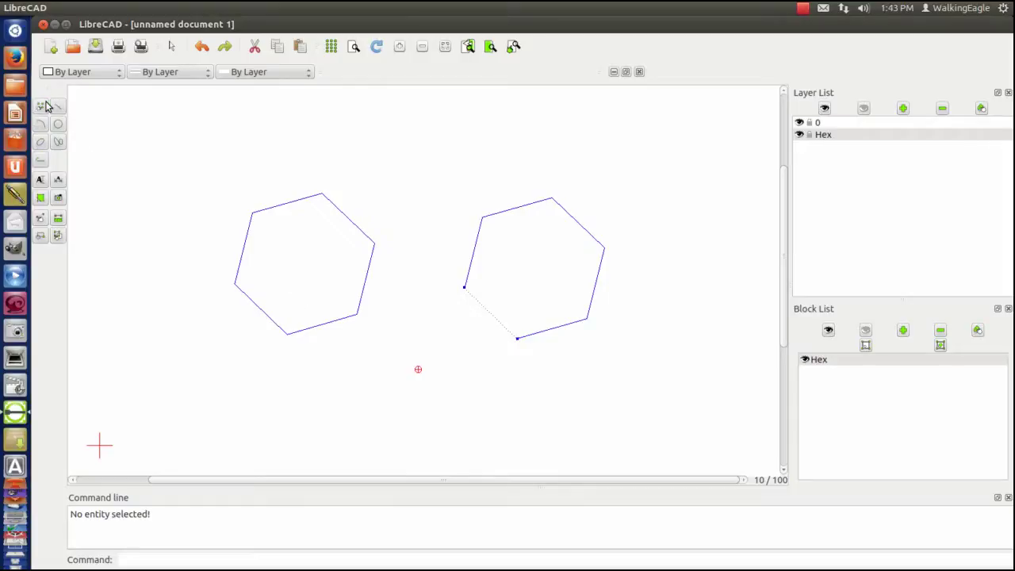
click(58, 218)
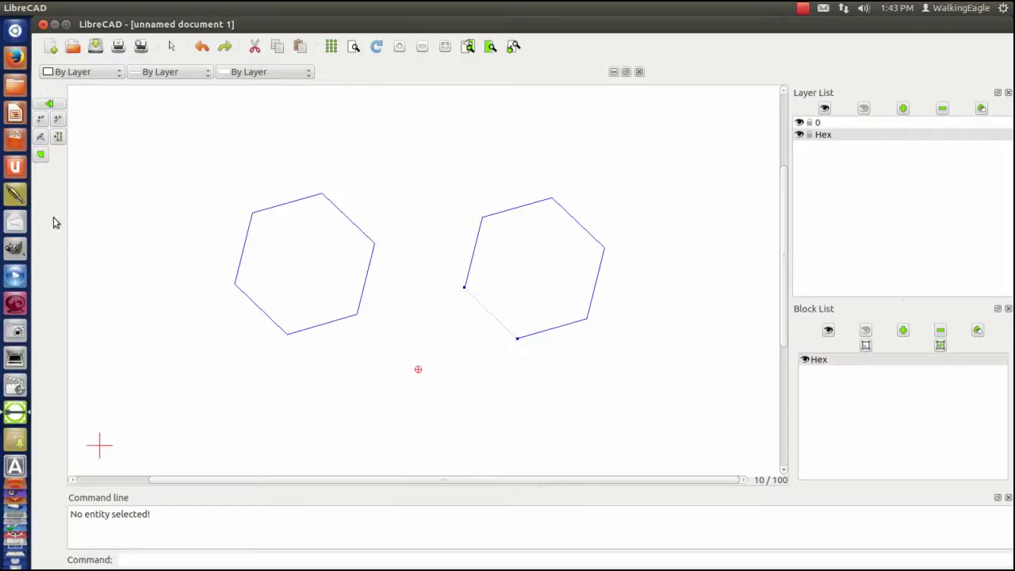
click(42, 119)
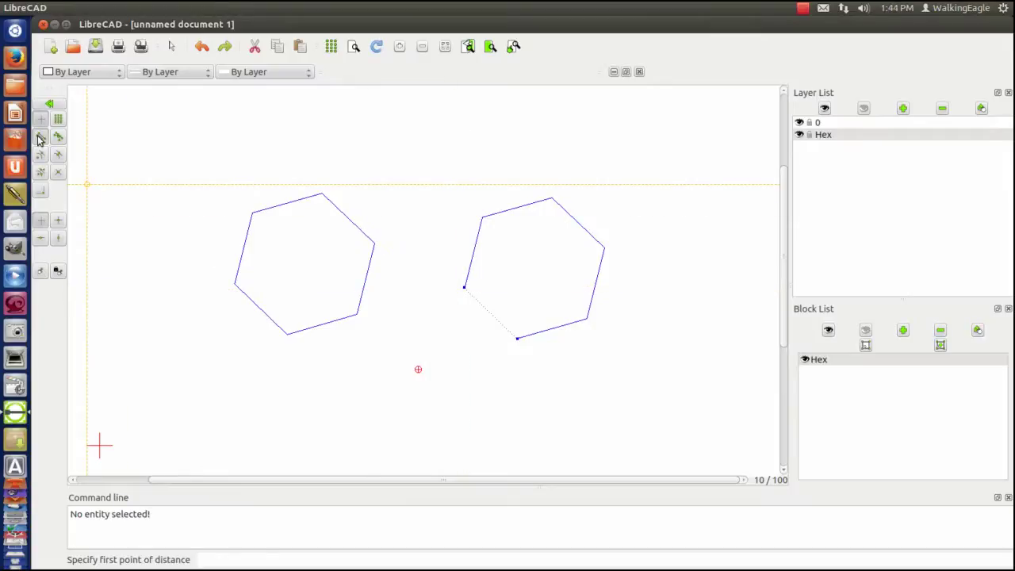
click(464, 288)
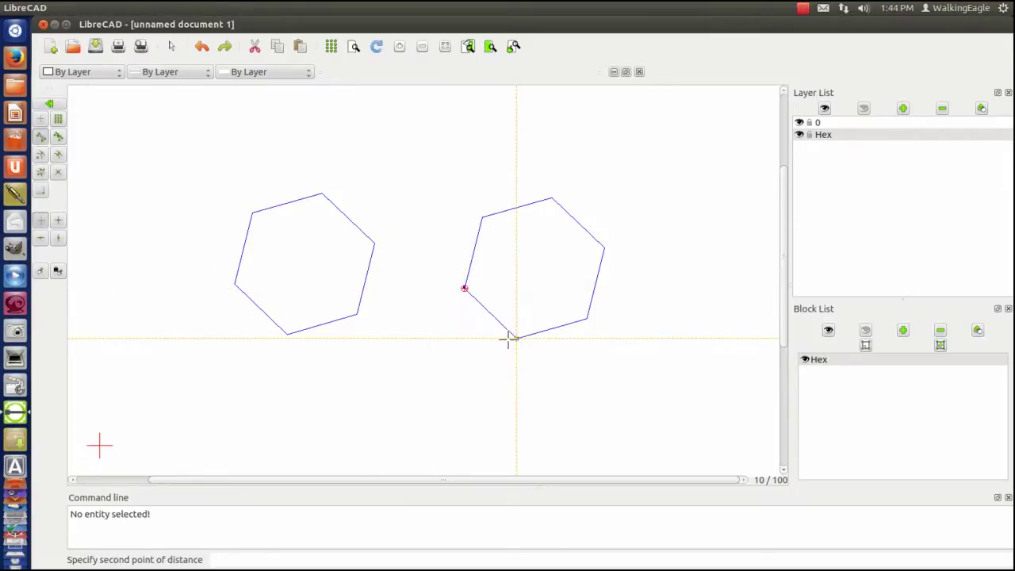
click(514, 337)
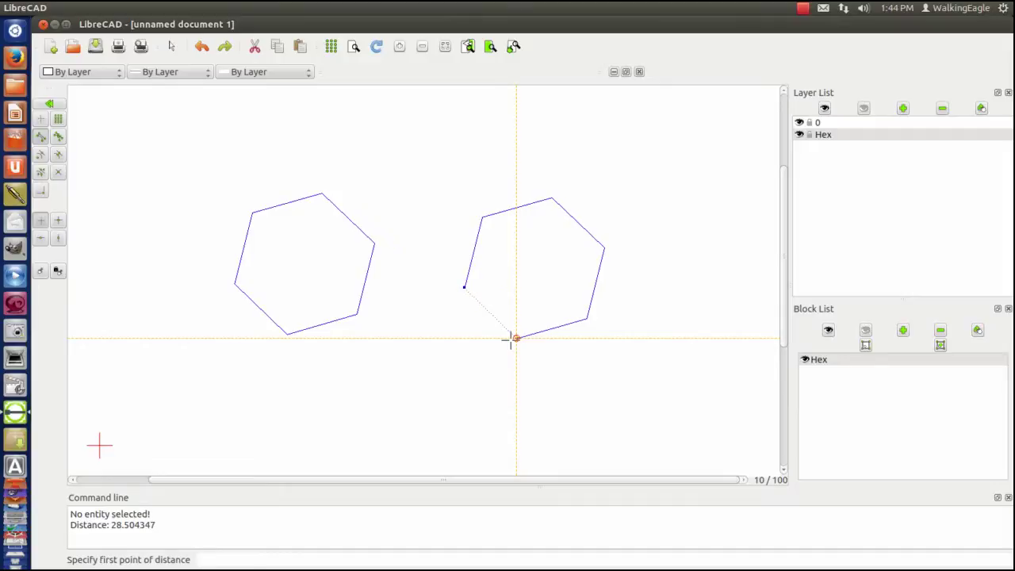
key(Escape)
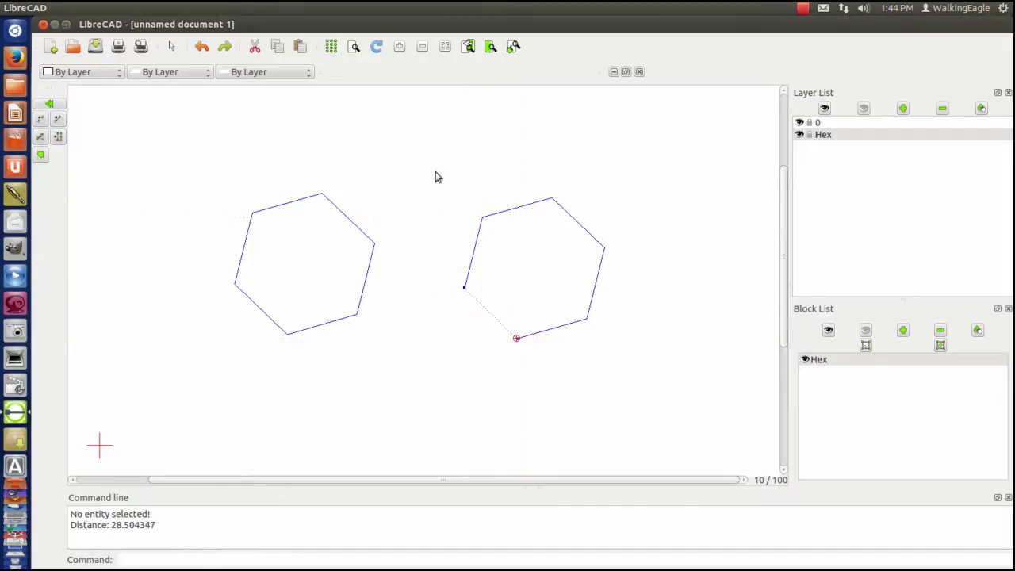
- Pick one edge of the right hexagon's bottom corner with Round, then cancel the command
click(53, 105)
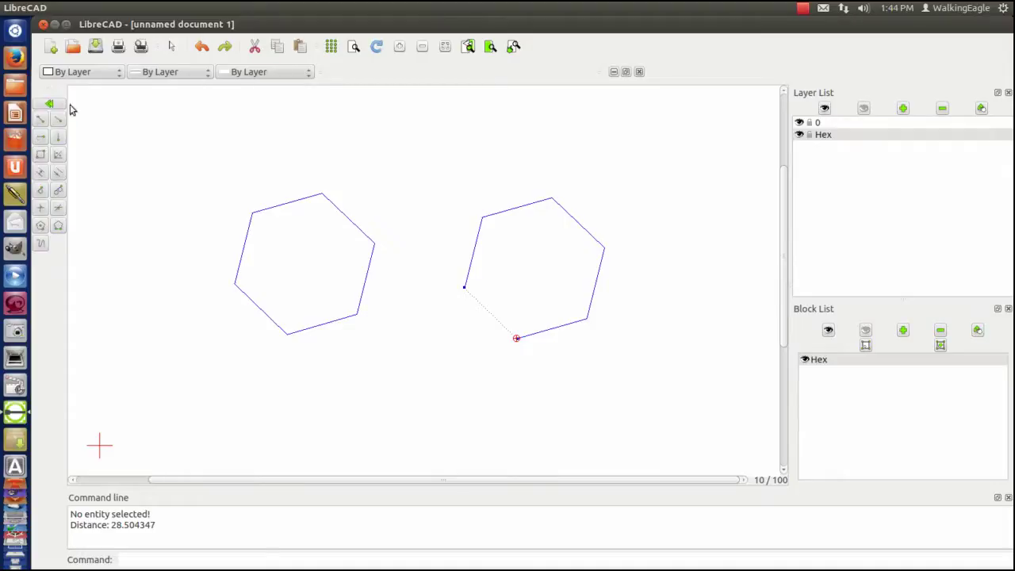
click(53, 105)
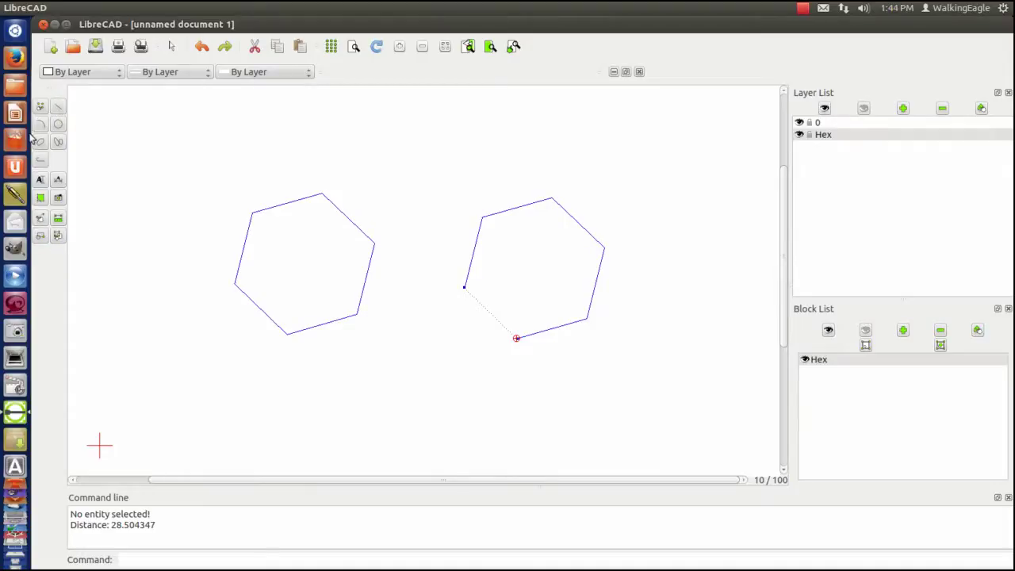
click(40, 233)
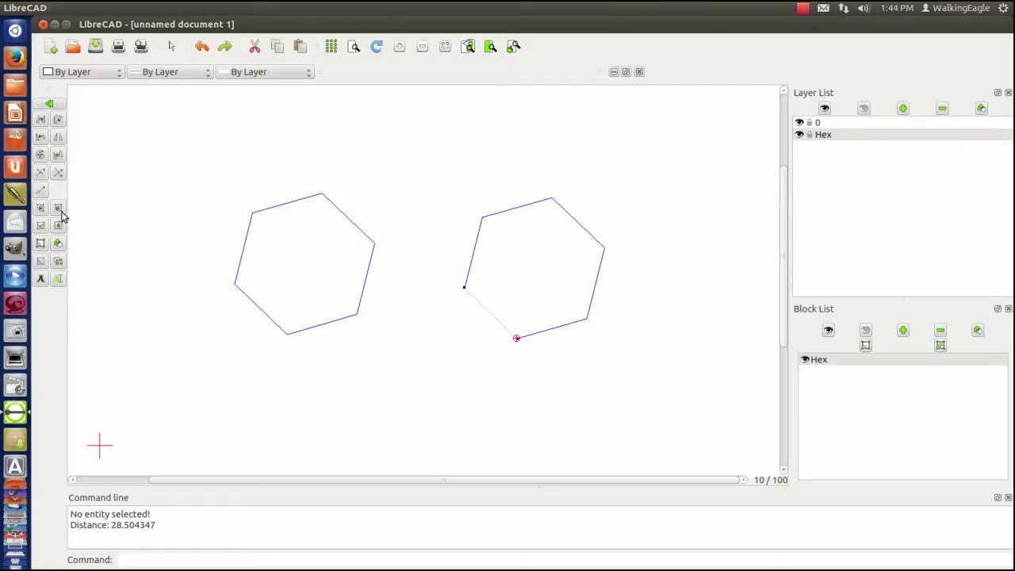
click(58, 209)
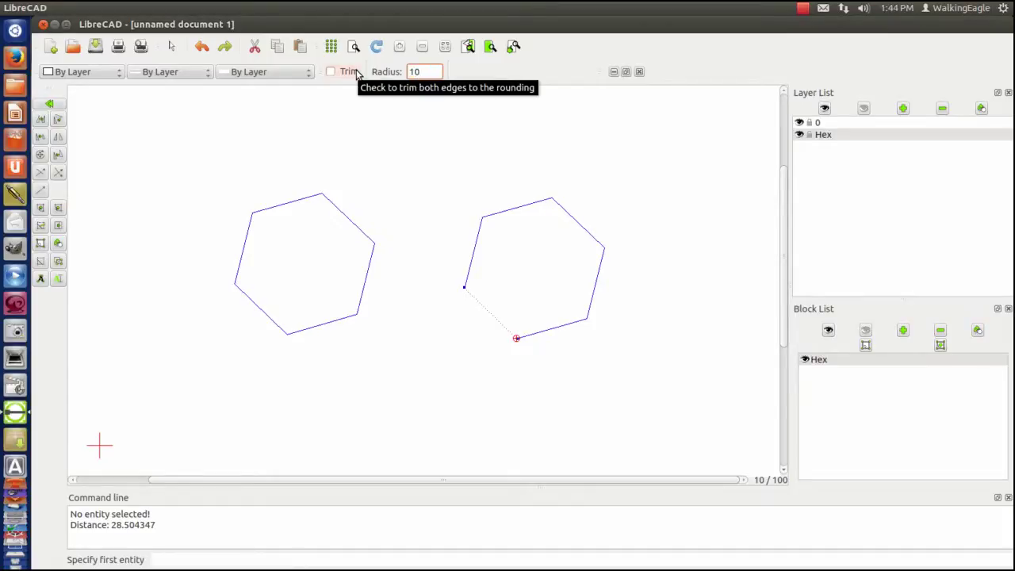
click(496, 320)
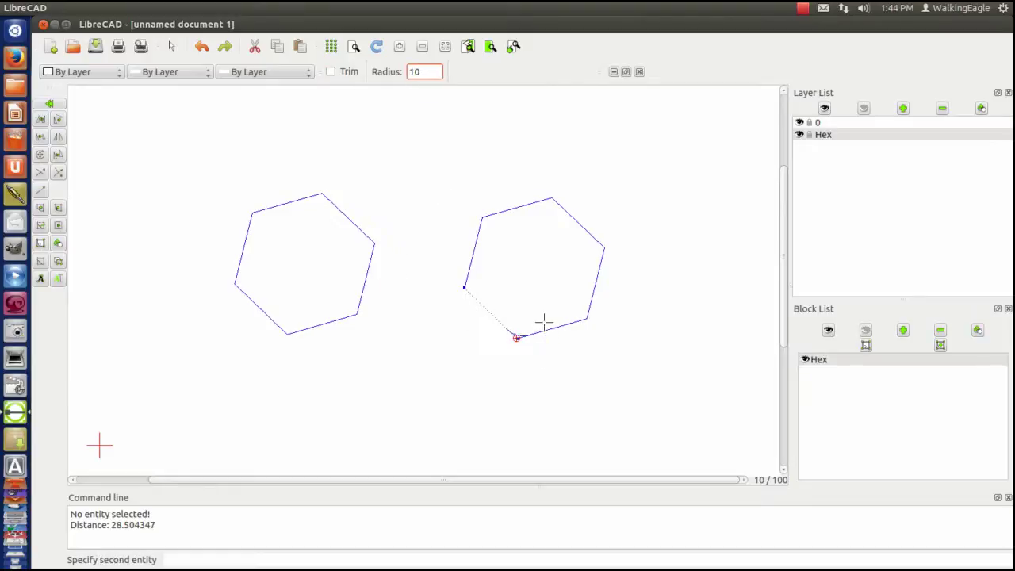
right_click(544, 326)
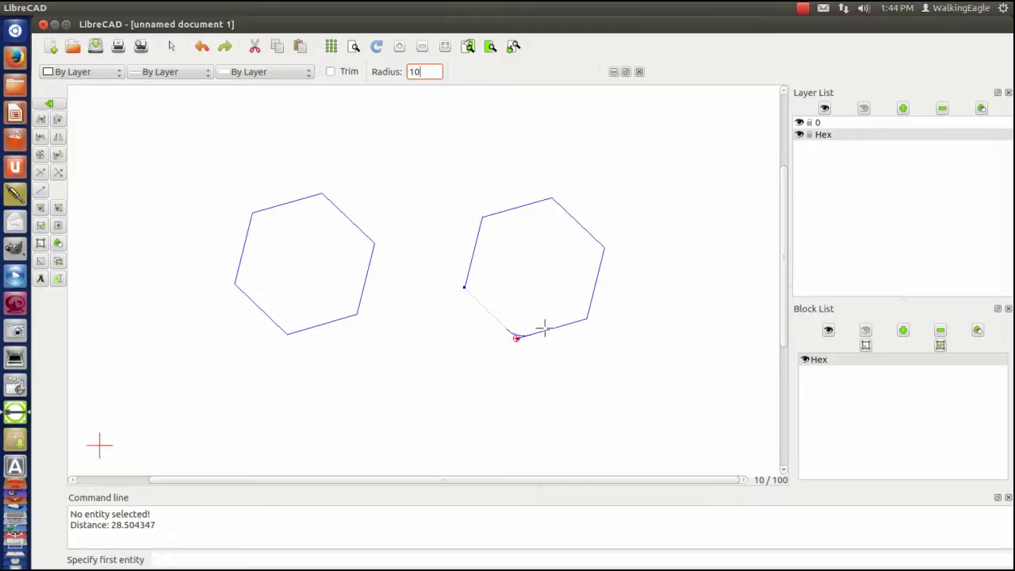
right_click(458, 401)
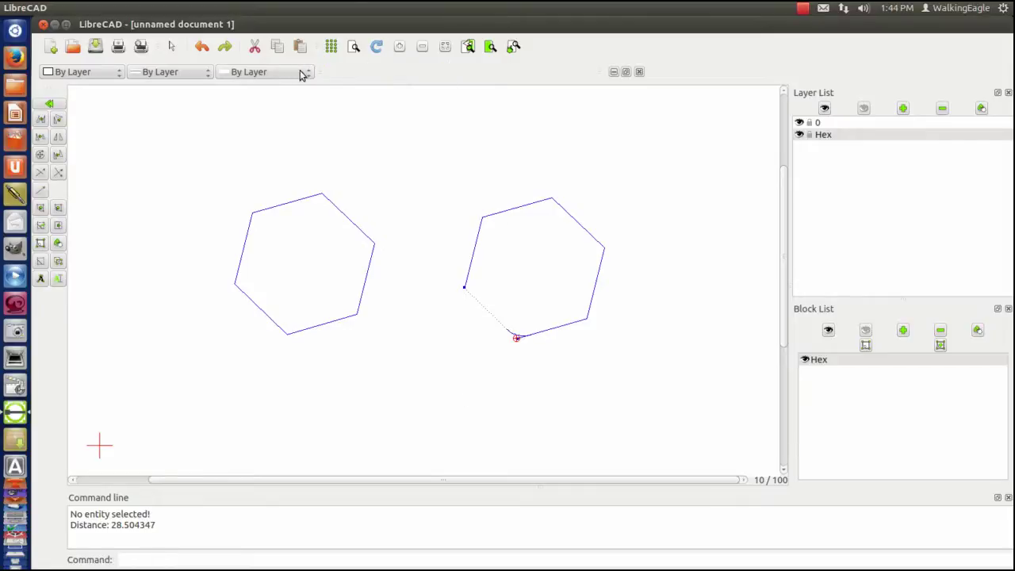
- Window-select the right hexagon and delete it
click(471, 362)
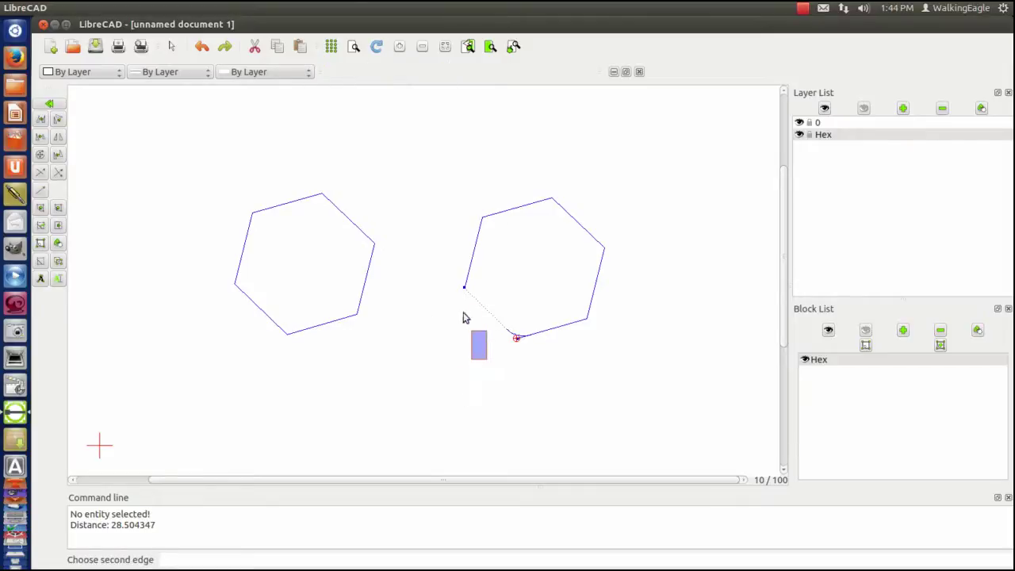
right_click(411, 362)
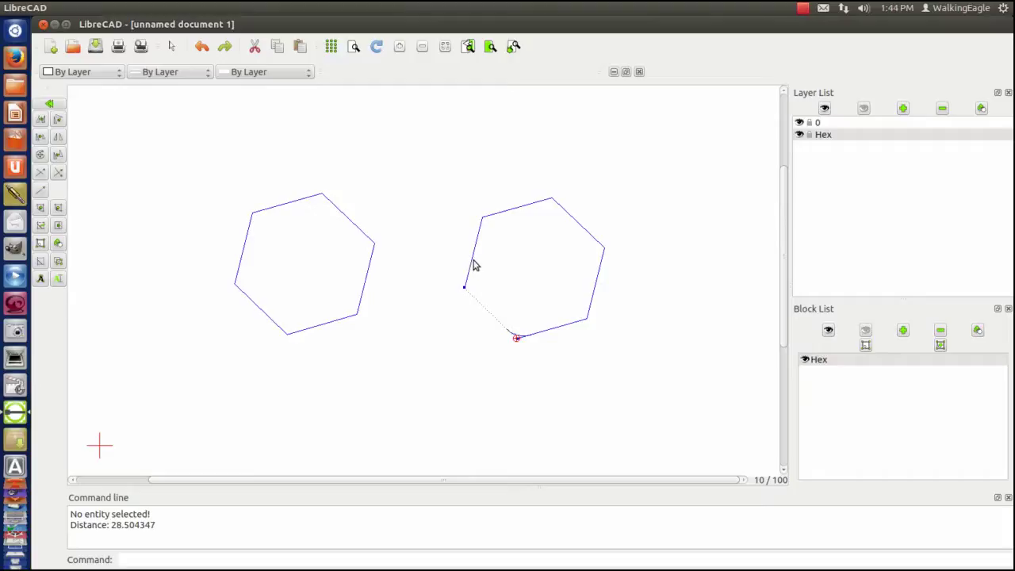
click(41, 261)
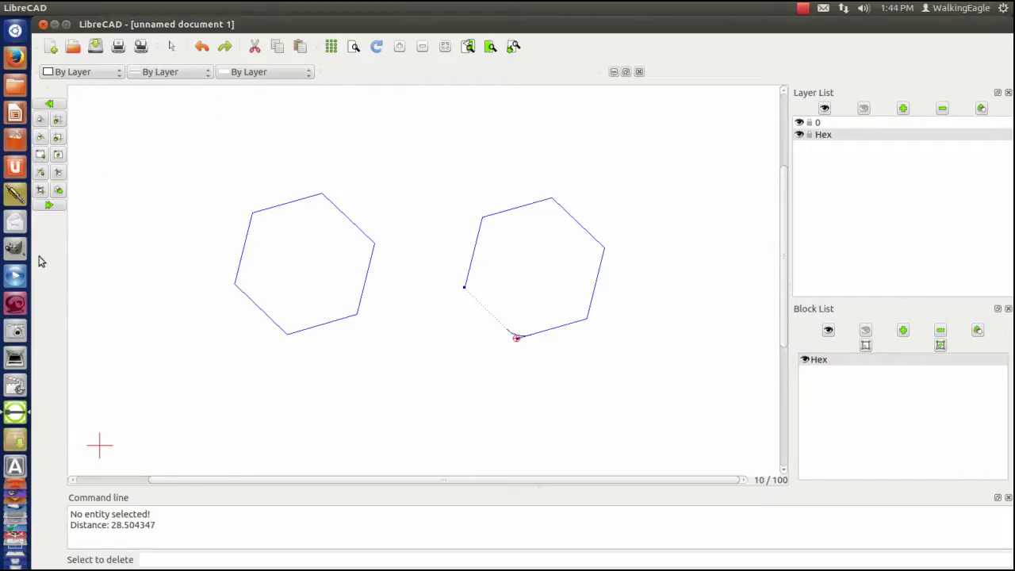
click(56, 156)
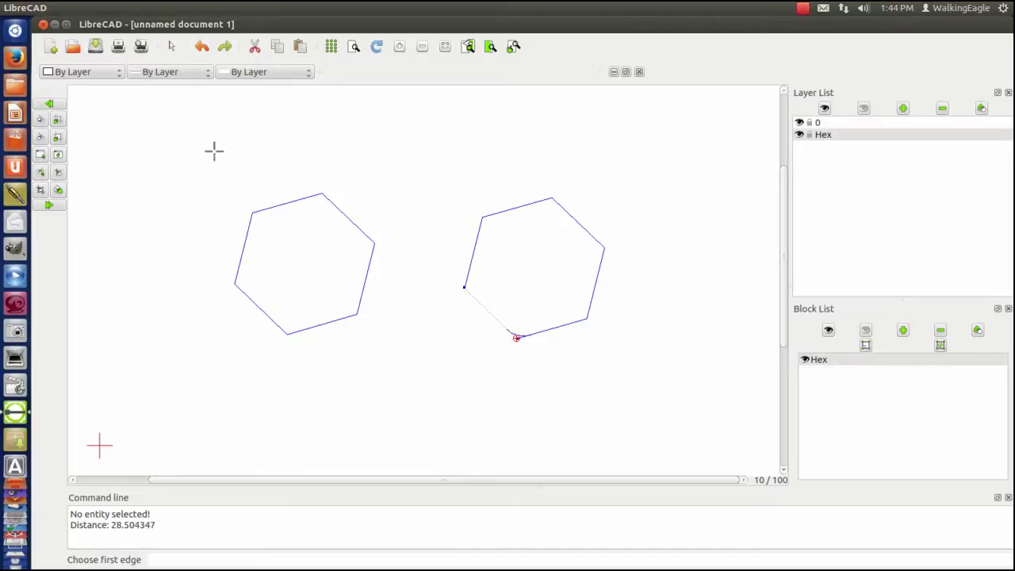
click(443, 150)
click(664, 365)
key(Delete)
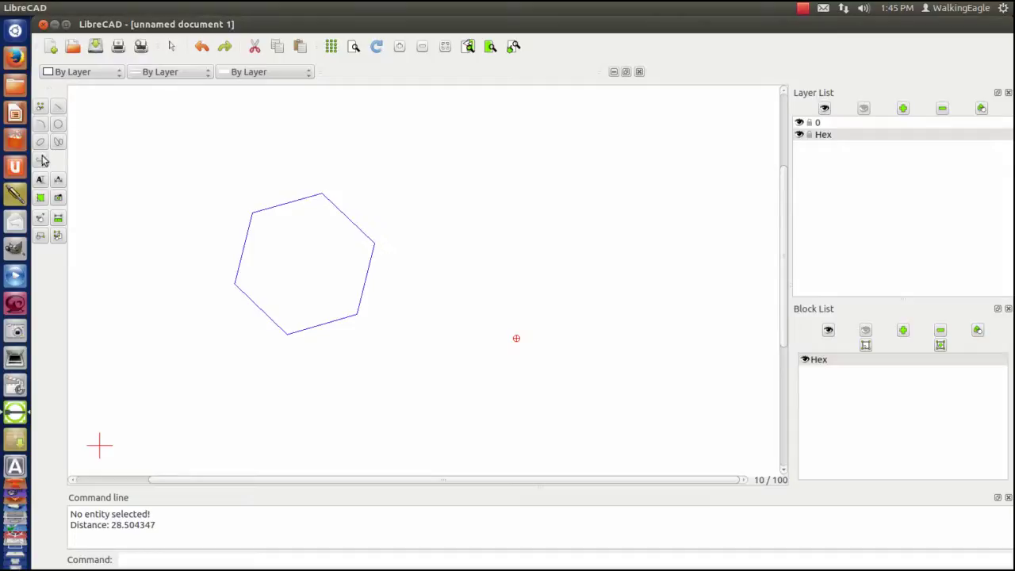
- Copy the hexagon to the right from its left vertex, keeping the original
click(41, 221)
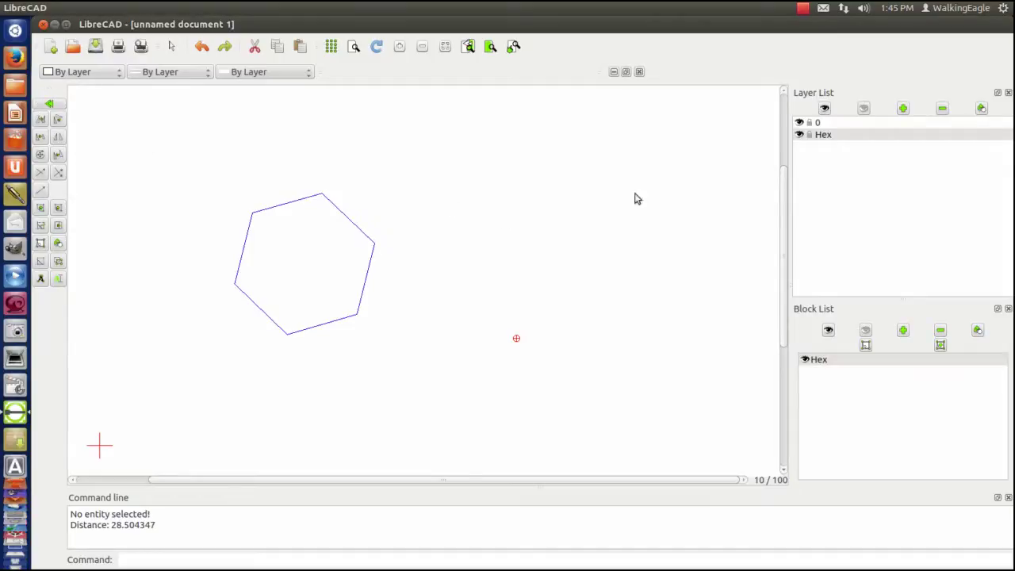
click(40, 121)
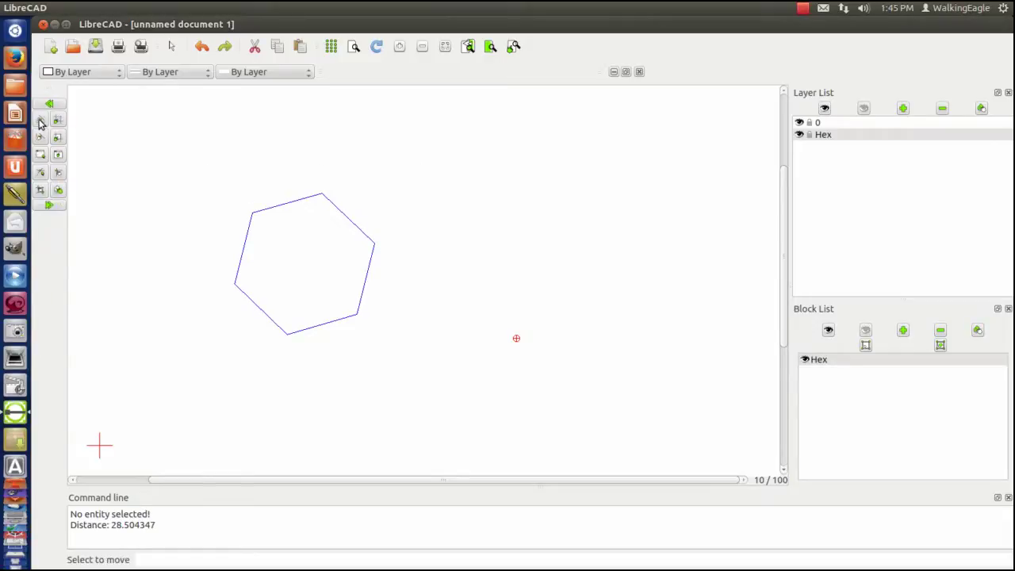
click(237, 262)
click(52, 207)
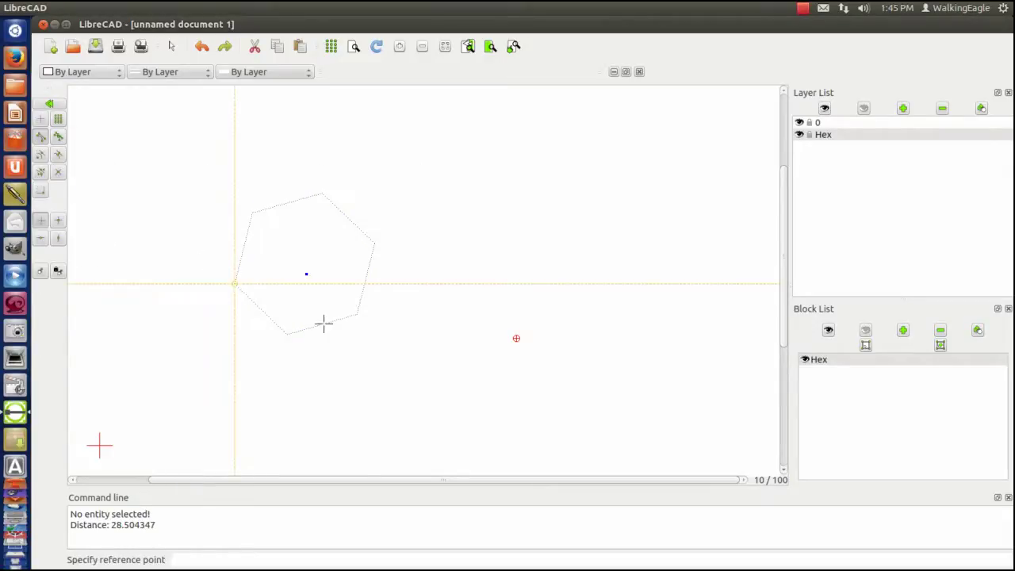
click(230, 287)
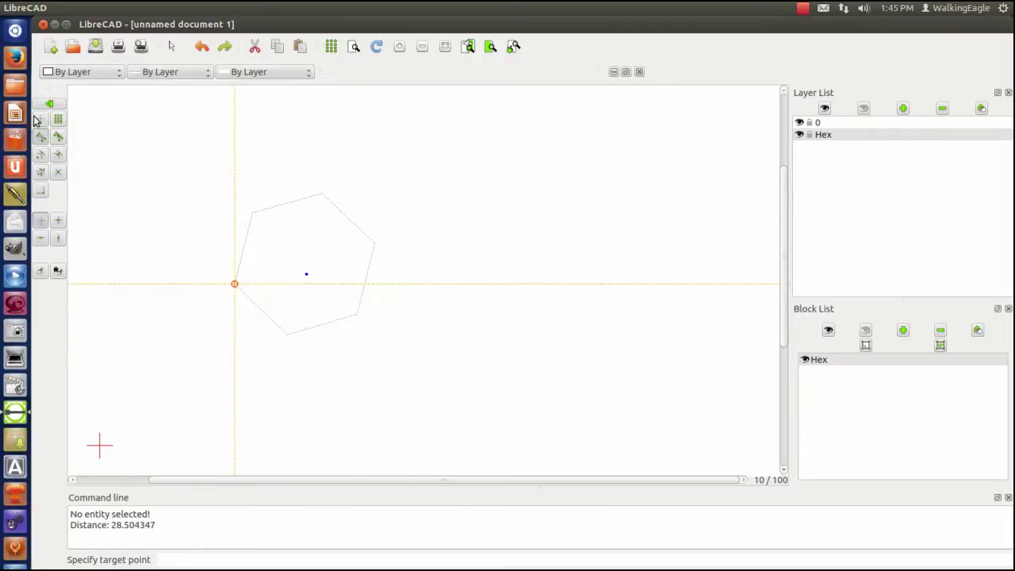
click(495, 309)
click(555, 273)
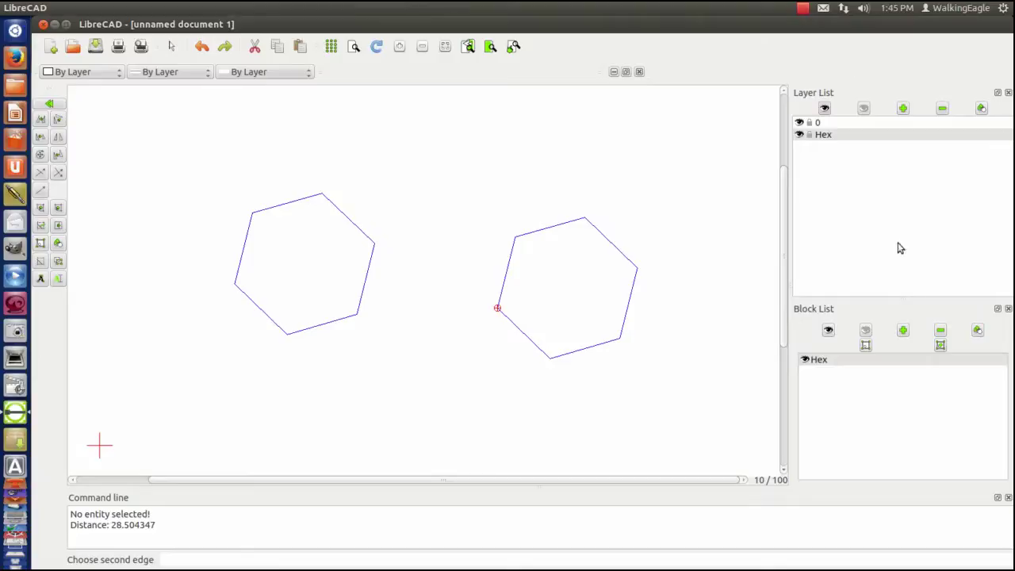
- Insert one Hex block instance at the upper left of the drawing
click(941, 346)
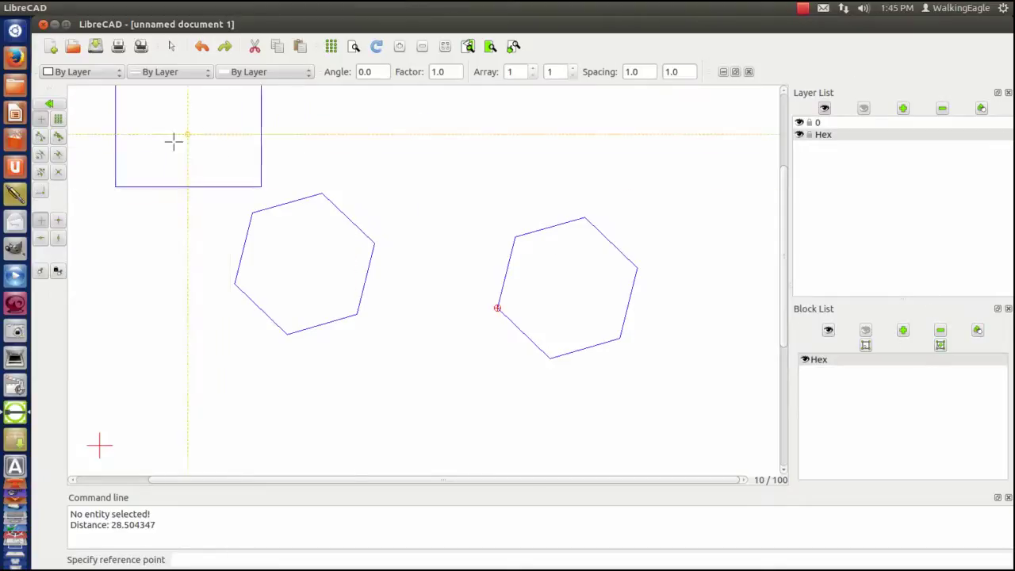
click(134, 177)
right_click(293, 163)
drag(551, 275, 463, 240)
click(37, 220)
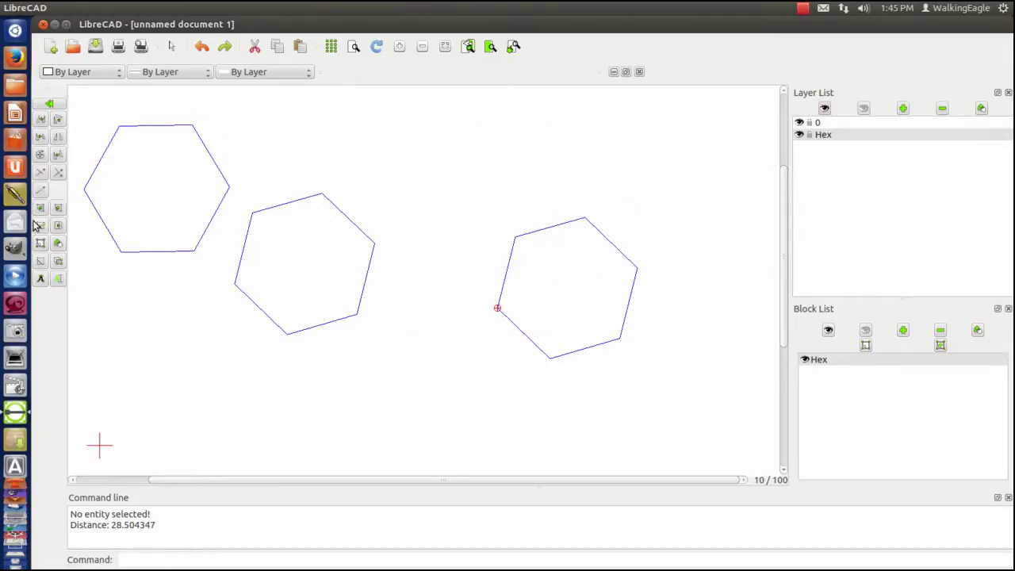
- Scale the right hexagon by a factor of 2 about its left vertex
click(40, 137)
click(500, 291)
click(49, 205)
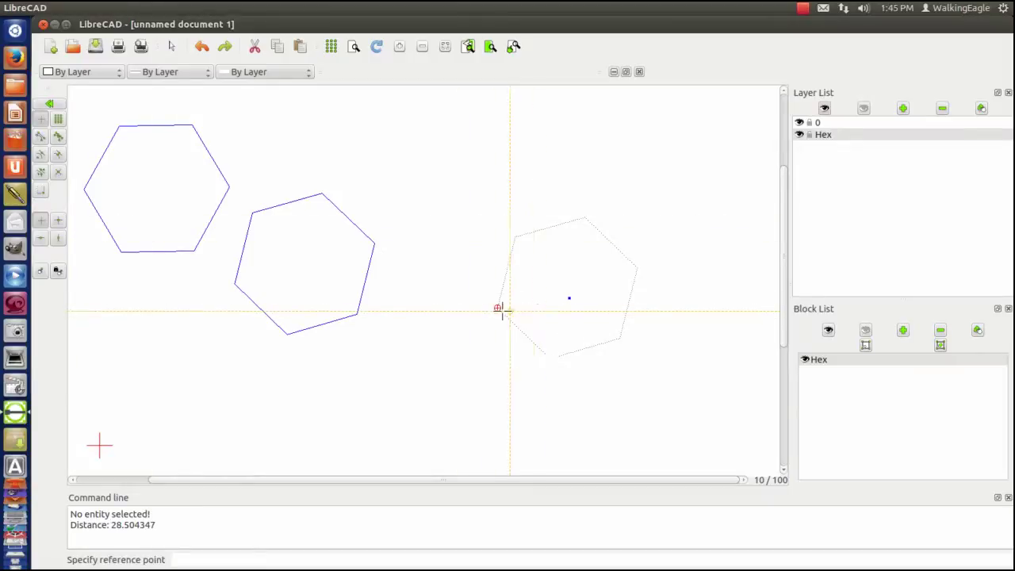
click(495, 309)
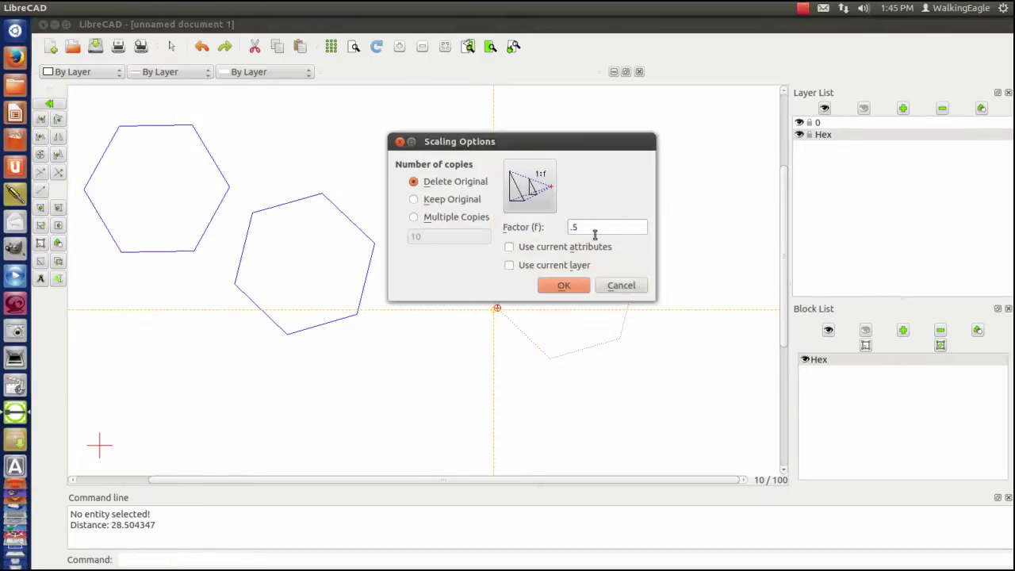
drag(587, 229, 555, 223)
text(2)
click(565, 286)
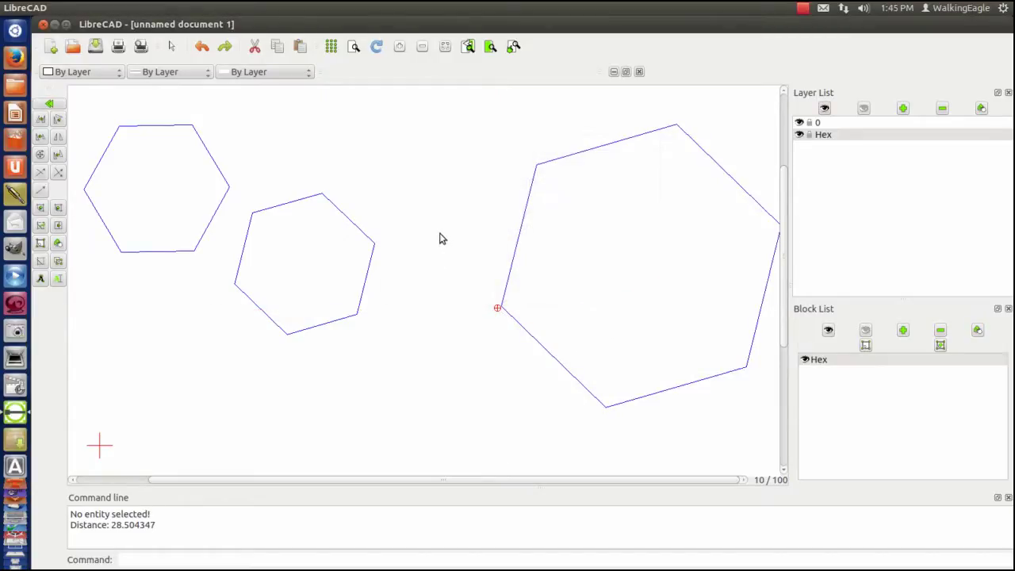
right_click(442, 239)
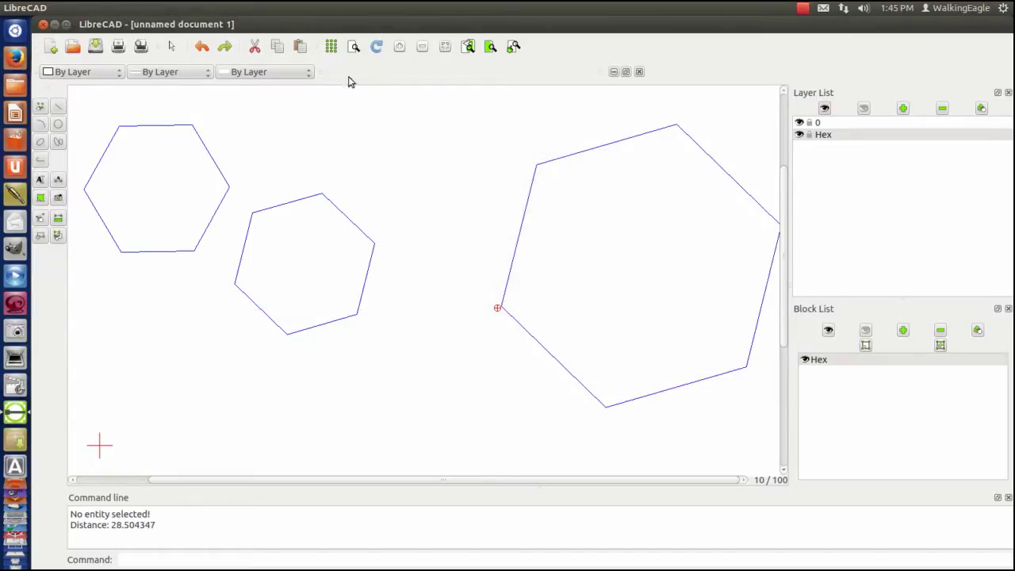
- Scale the upper-left hexagon by 0.5 about its left vertex
click(40, 217)
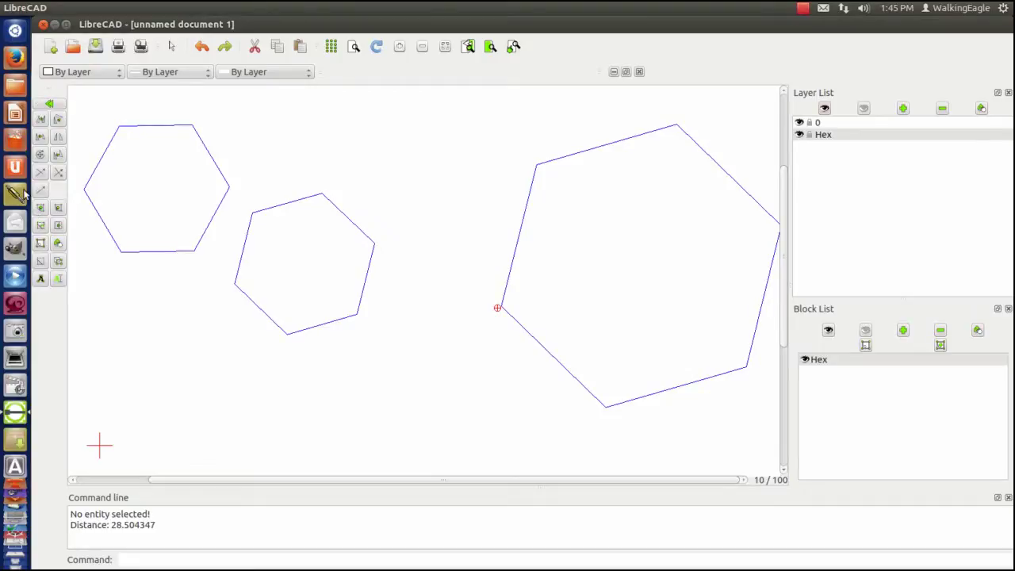
click(39, 136)
click(96, 163)
click(49, 206)
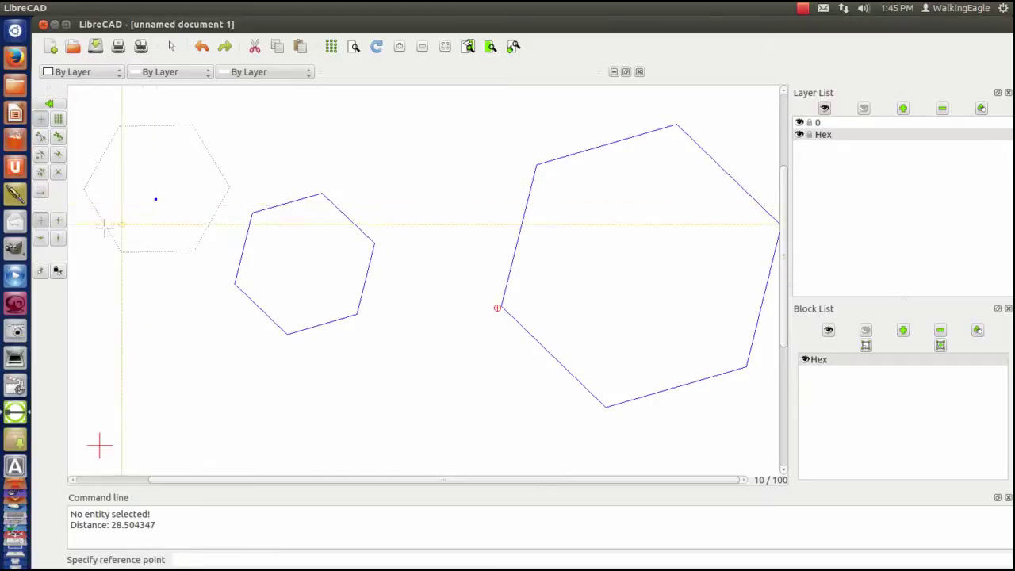
click(86, 188)
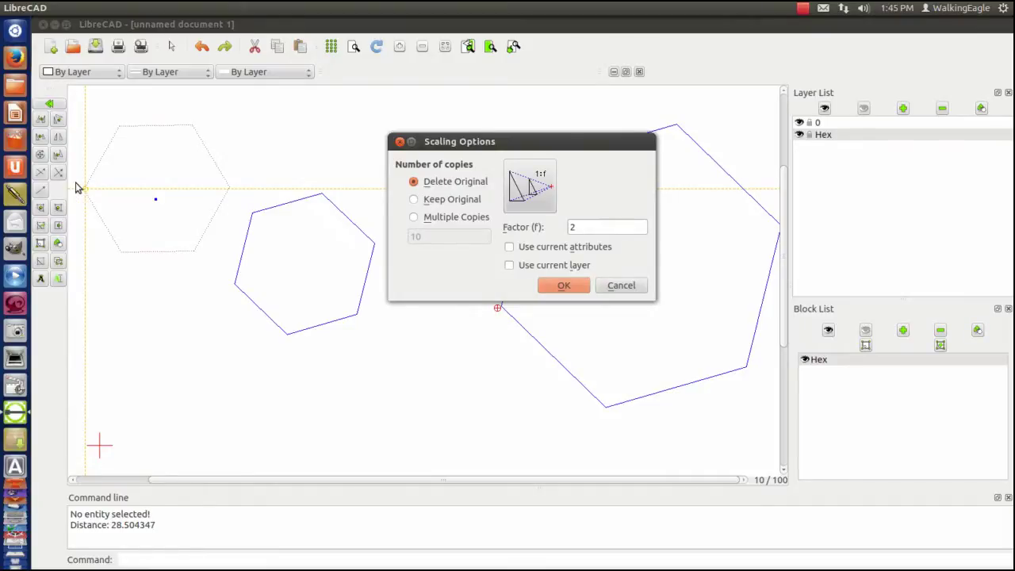
drag(591, 228, 537, 226)
click(560, 285)
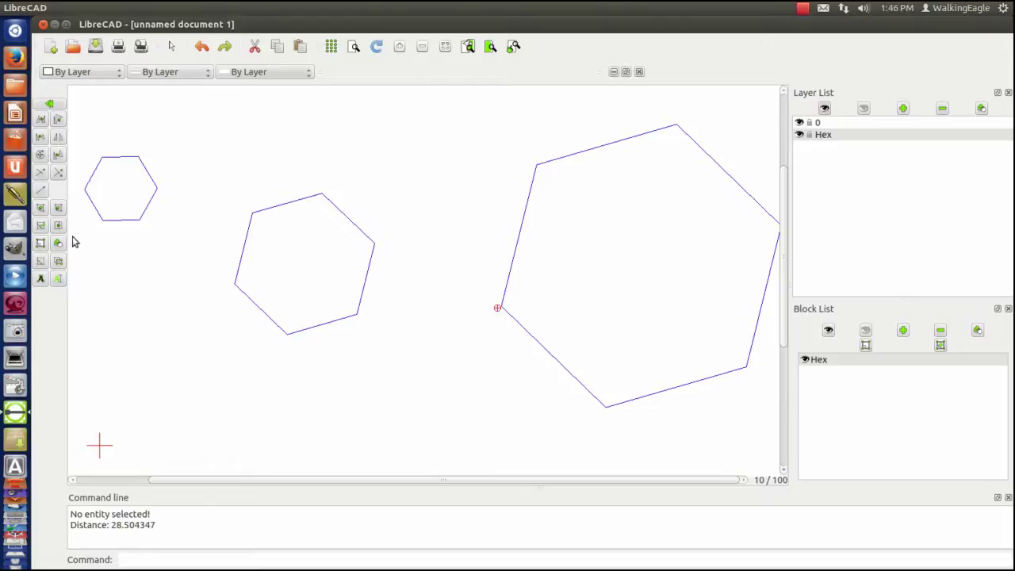
- Draw three centre-radius circles of different sizes inside the large right hexagon
click(46, 103)
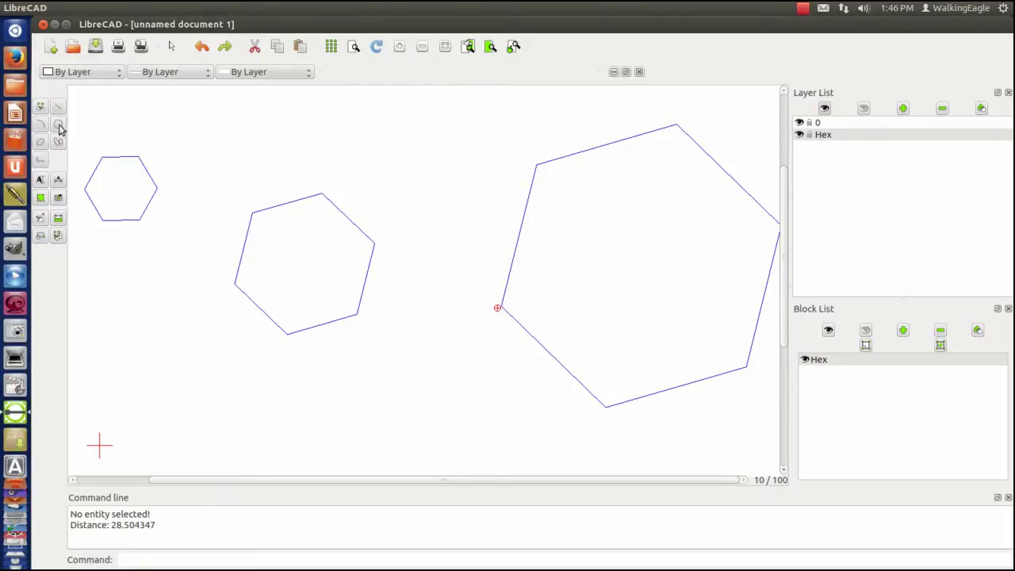
click(59, 127)
click(41, 120)
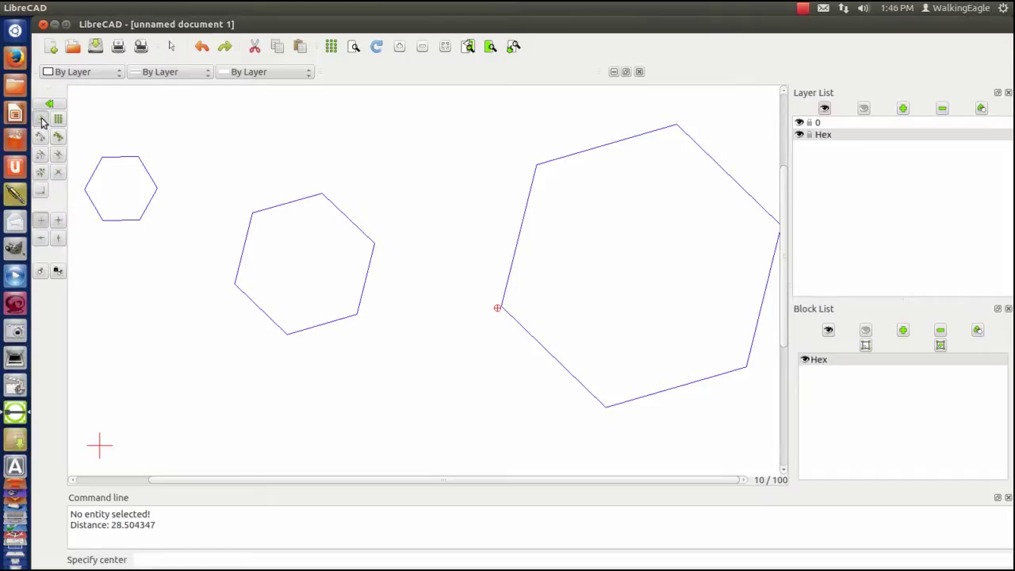
click(575, 205)
click(562, 220)
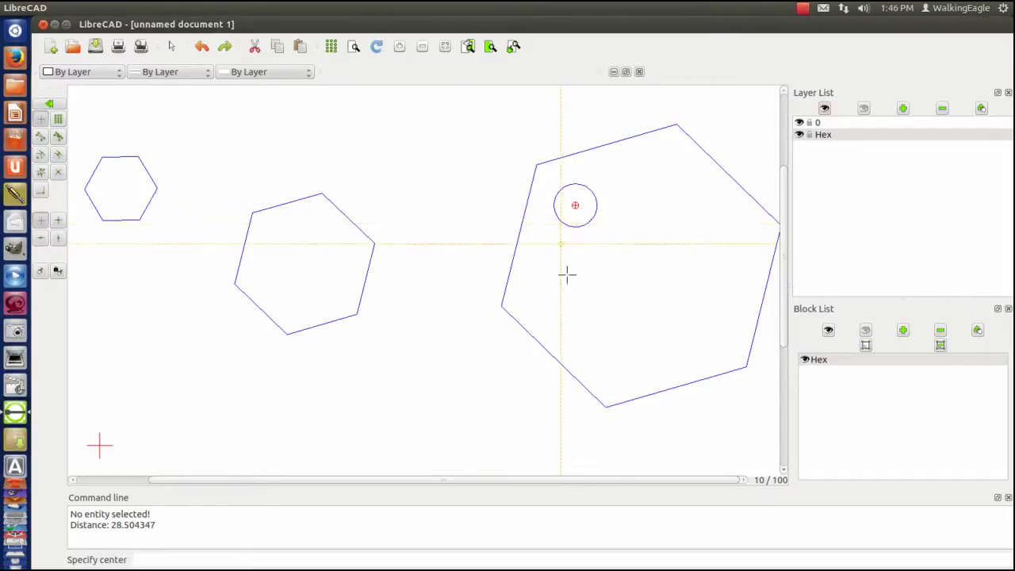
click(580, 314)
click(601, 332)
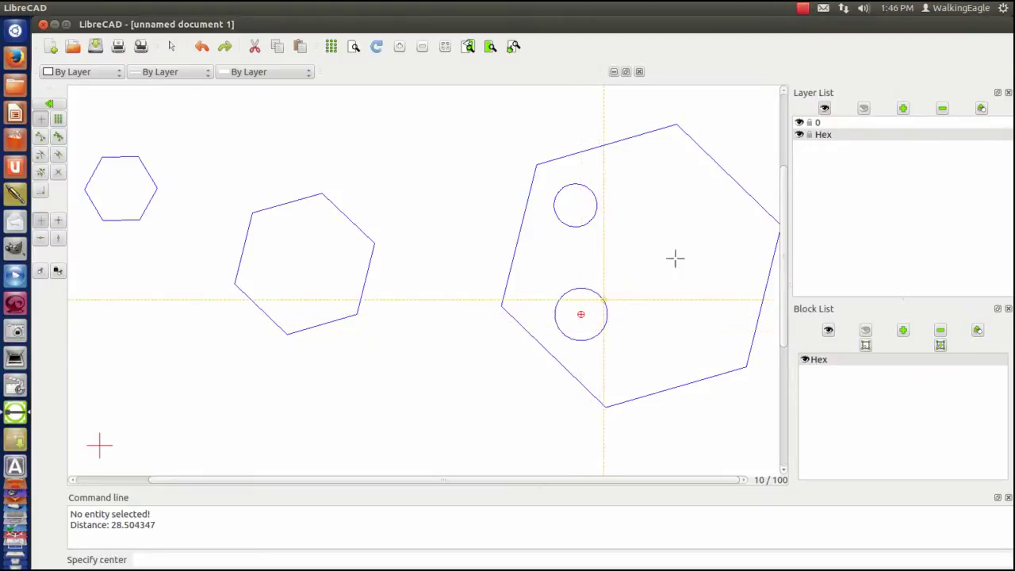
click(675, 216)
click(689, 247)
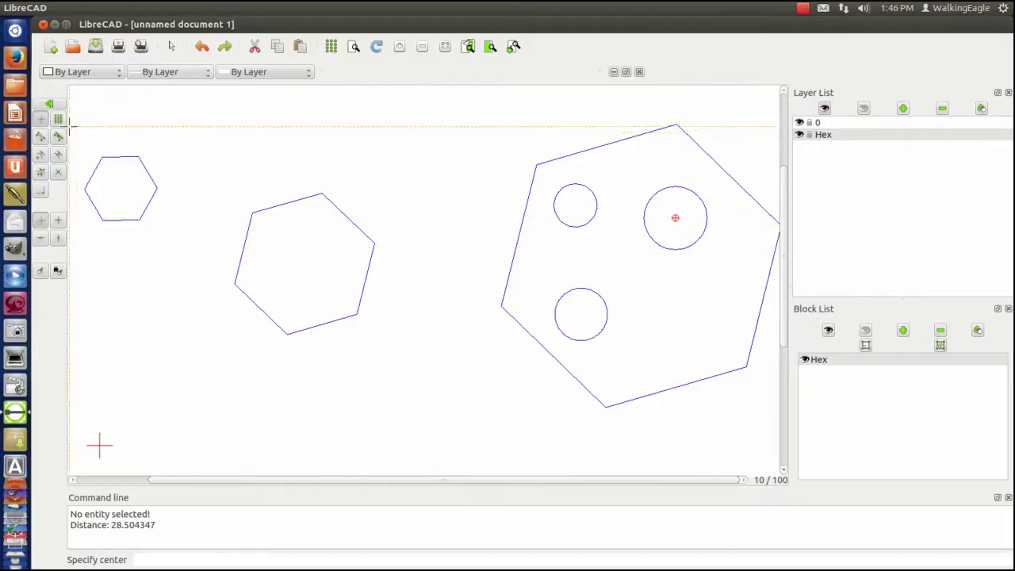
- Draw two vertex-to-vertex diagonals forming an X in the small top-left hexagon, then exit Line
click(49, 105)
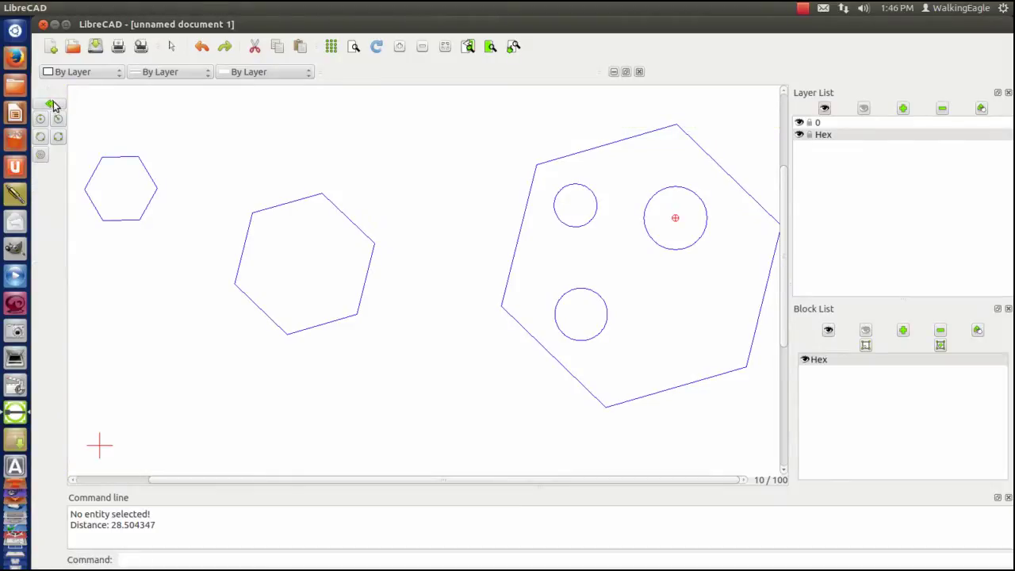
click(59, 108)
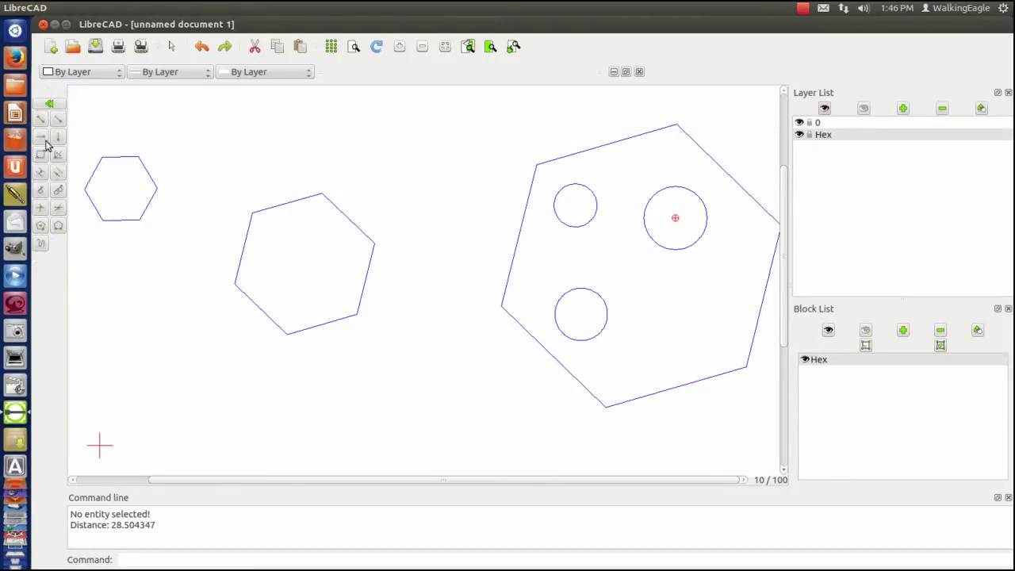
click(41, 120)
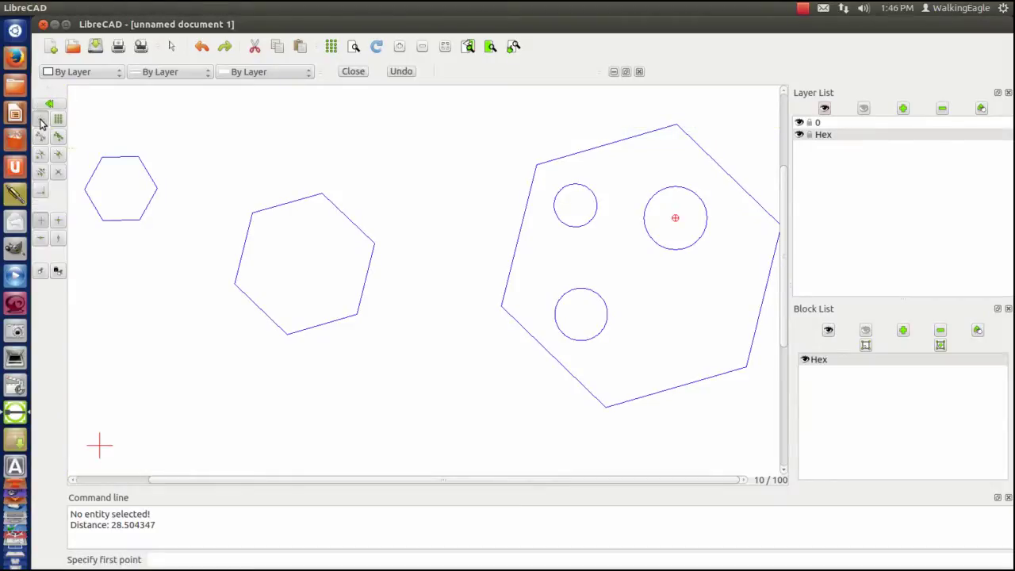
click(104, 221)
click(138, 157)
right_click(136, 156)
click(101, 157)
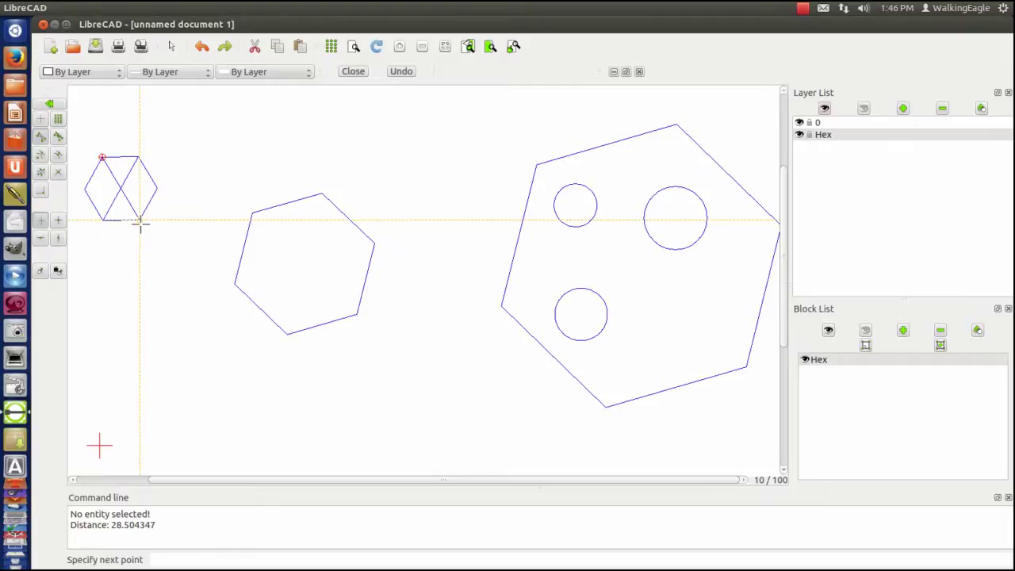
click(140, 221)
right_click(187, 236)
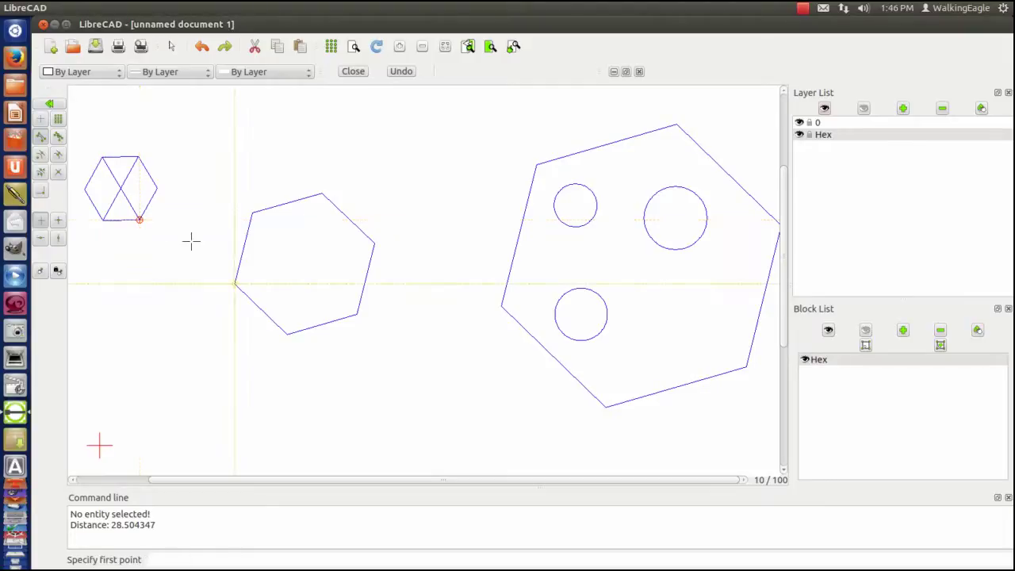
right_click(131, 279)
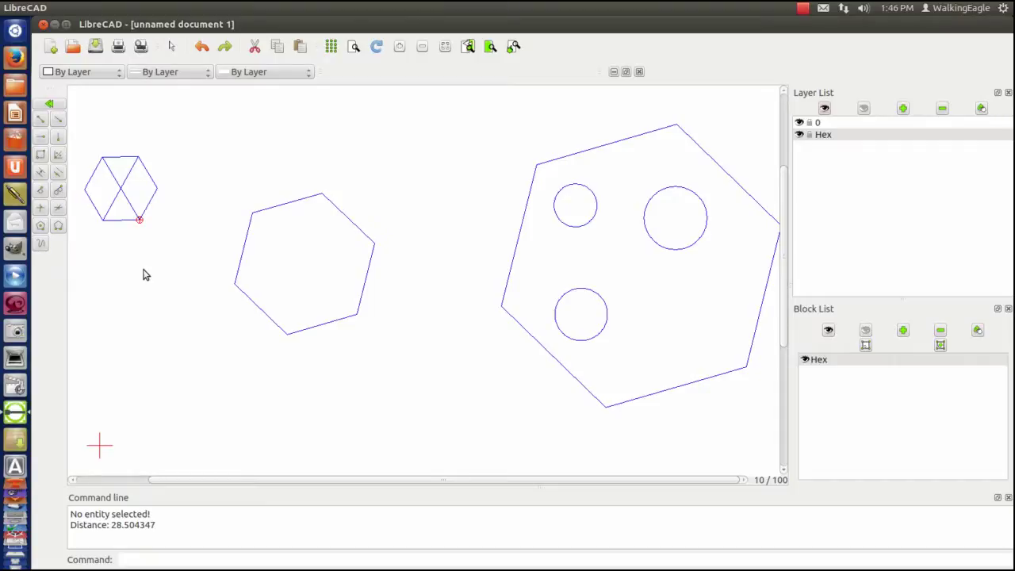
right_click(399, 167)
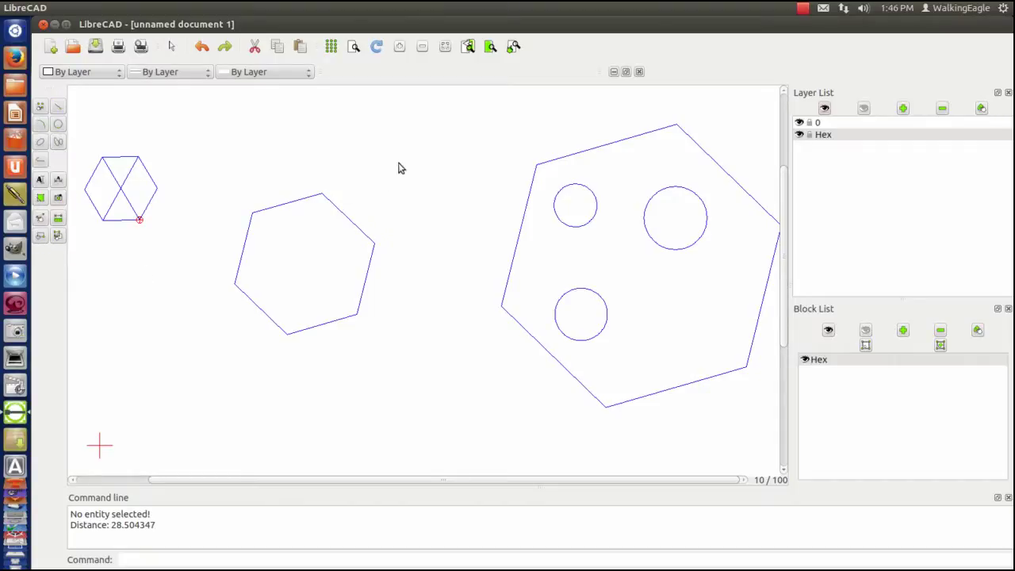
- Make the X-crossed small hexagon a block named small_Hex, based at its left vertex
click(36, 237)
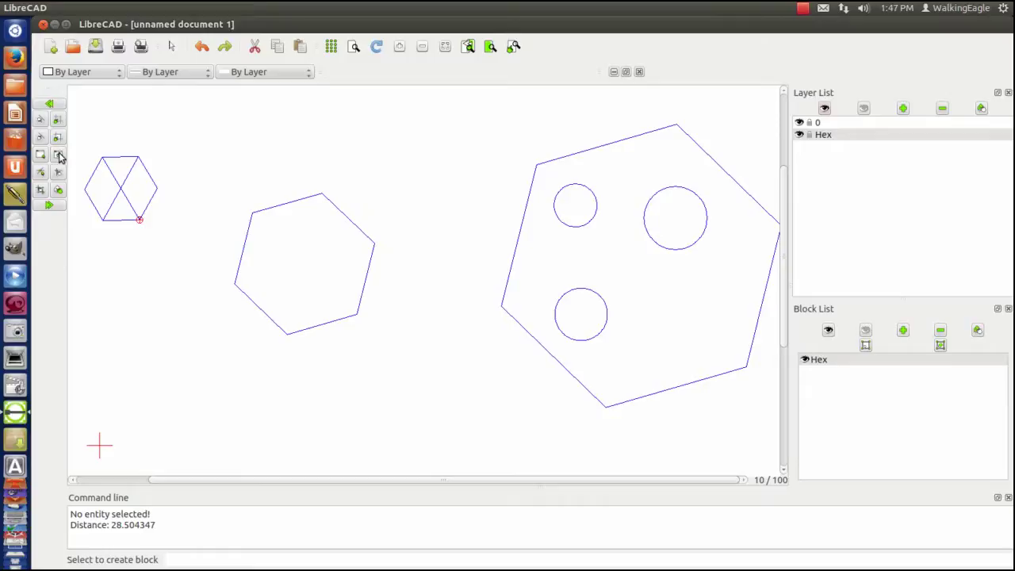
click(59, 155)
click(77, 146)
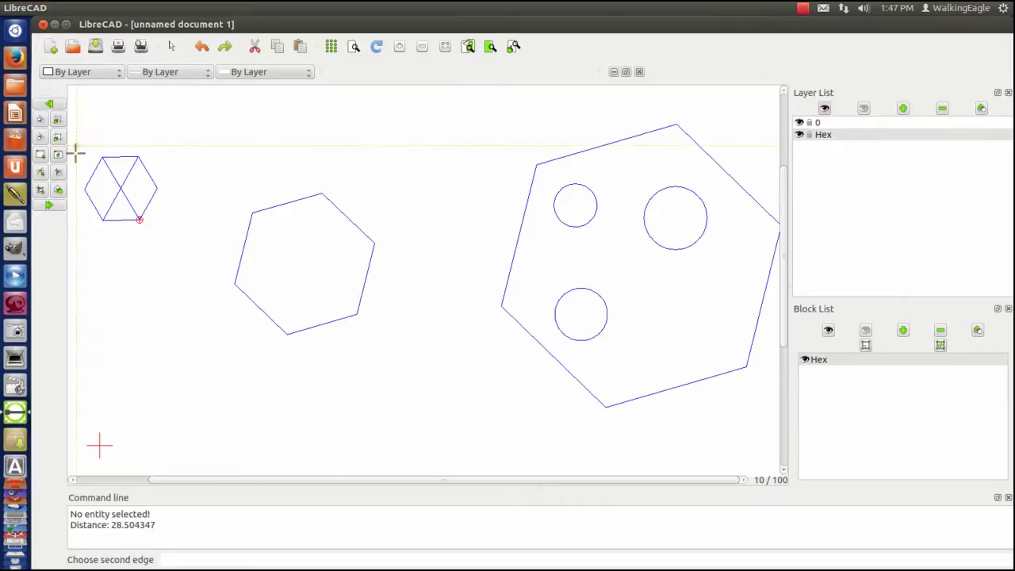
click(176, 231)
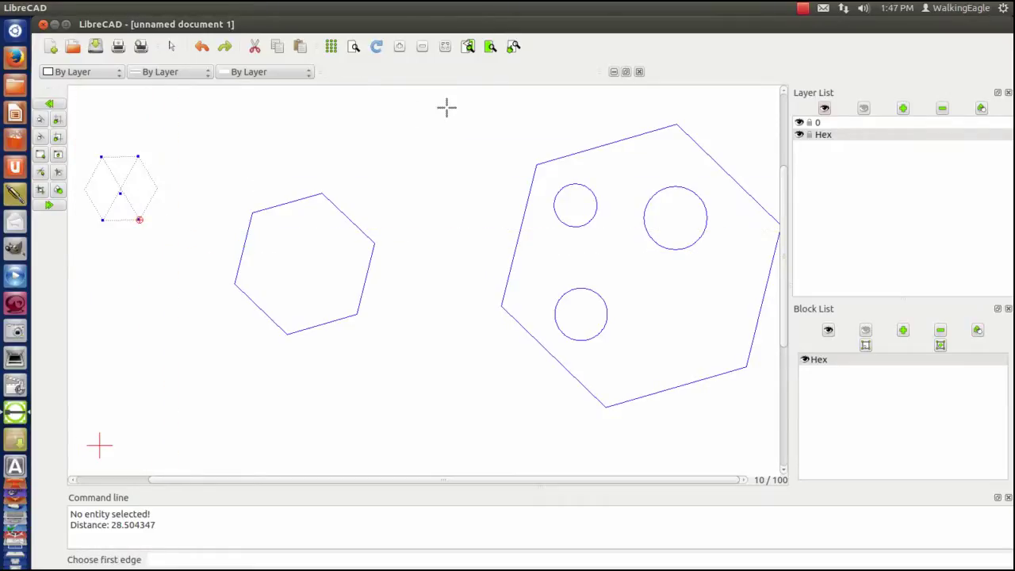
click(49, 206)
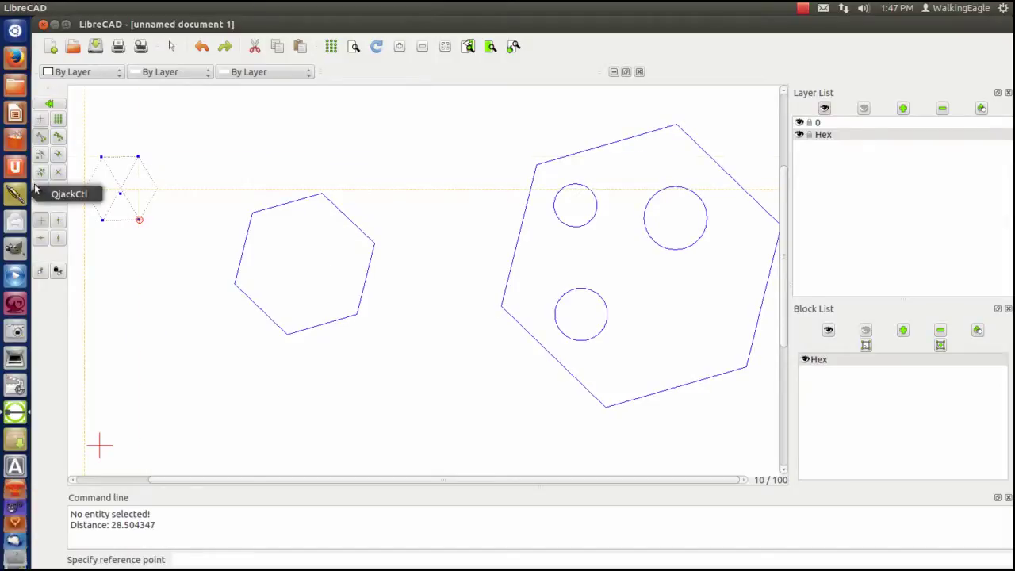
click(84, 190)
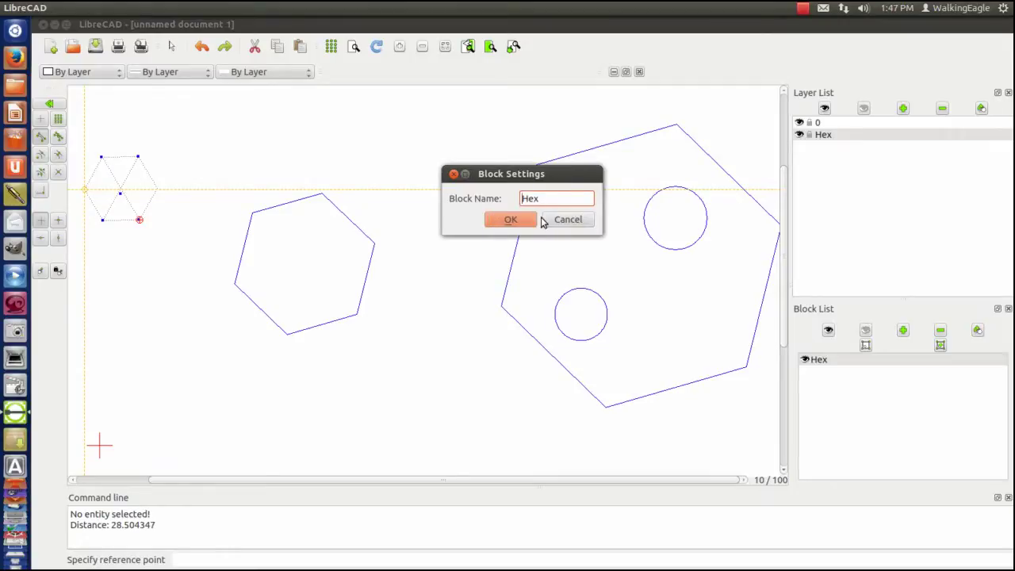
text(small_)
click(489, 223)
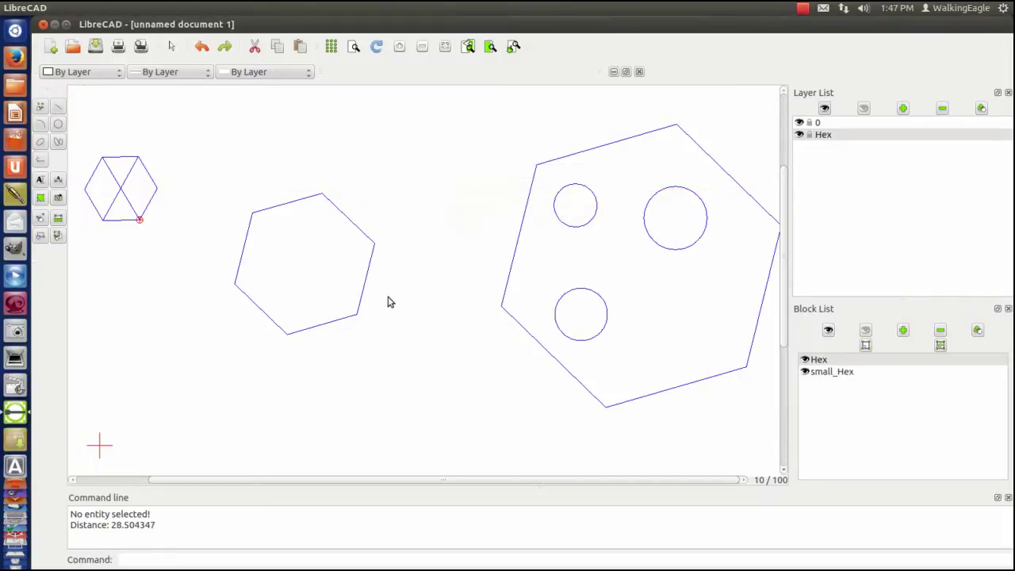
- Make a block named 'big hex' from the large hexagon and its three circles, based at the guide crossing
click(41, 236)
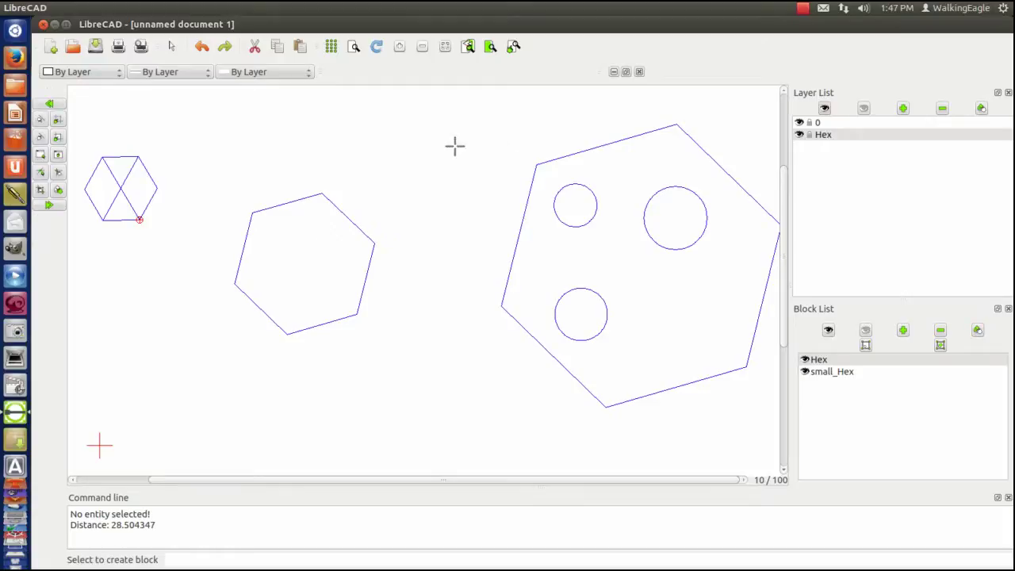
click(521, 219)
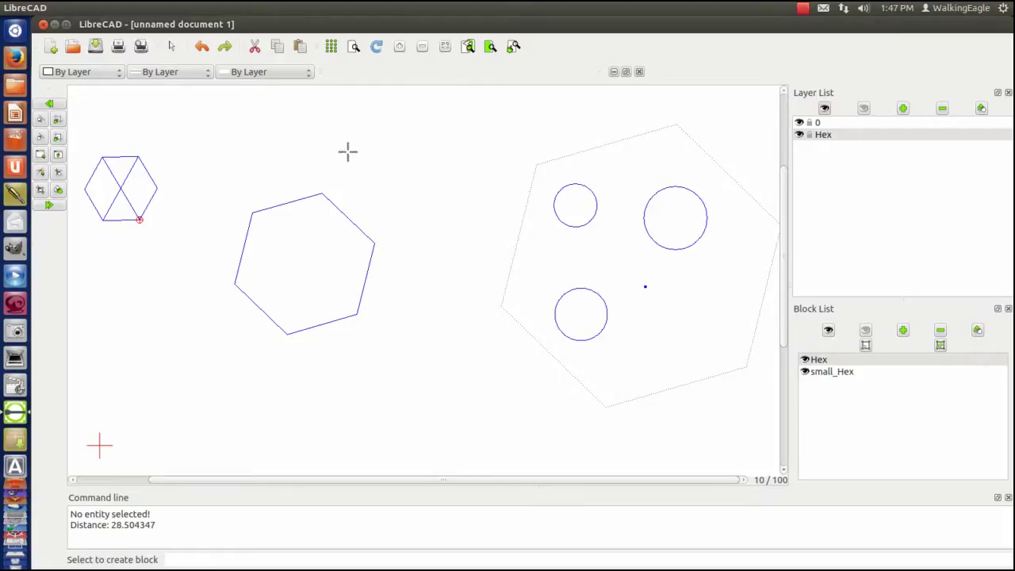
click(60, 156)
drag(490, 154, 745, 374)
click(49, 205)
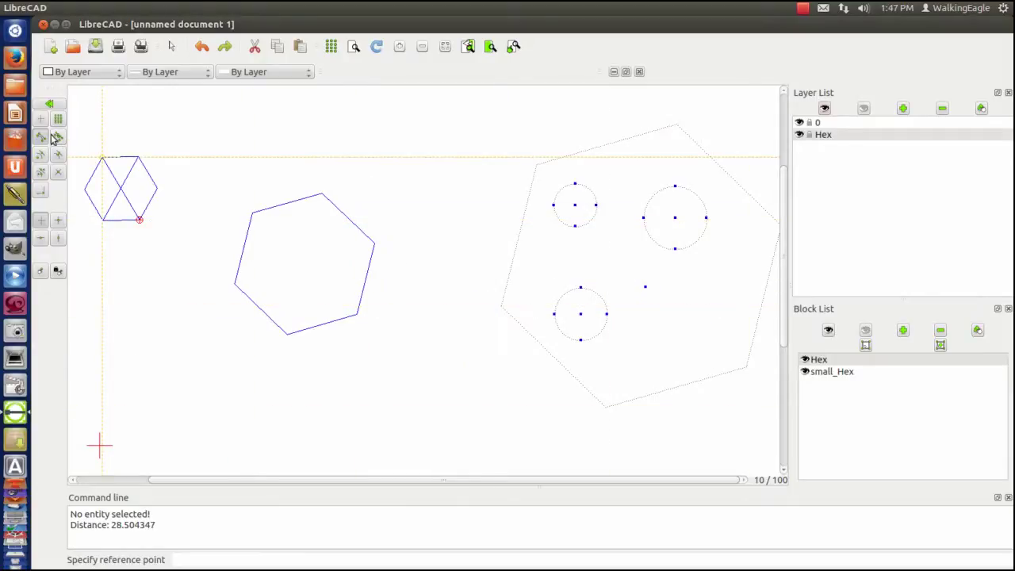
click(639, 272)
drag(550, 202, 441, 191)
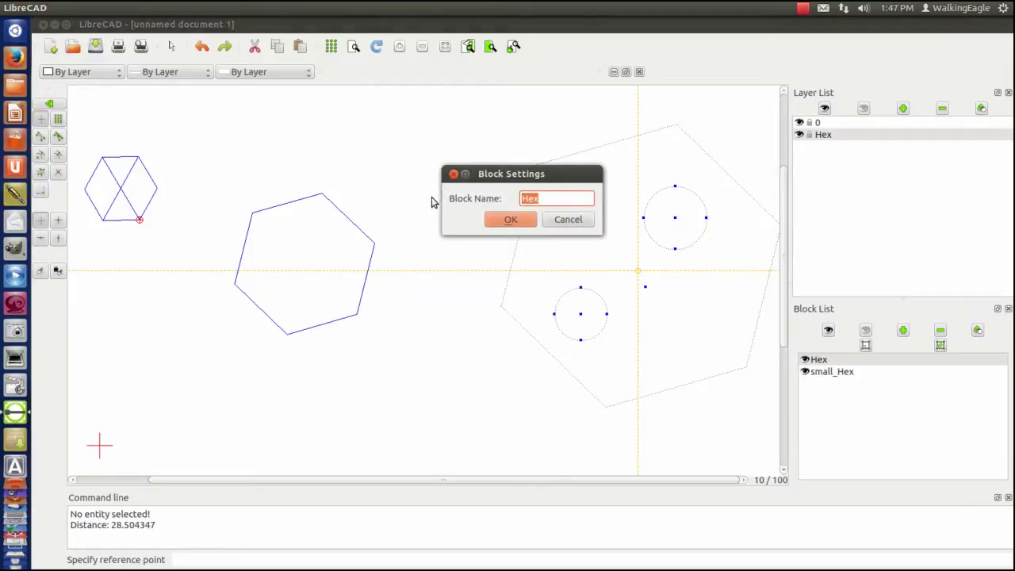
text(big hex)
click(520, 223)
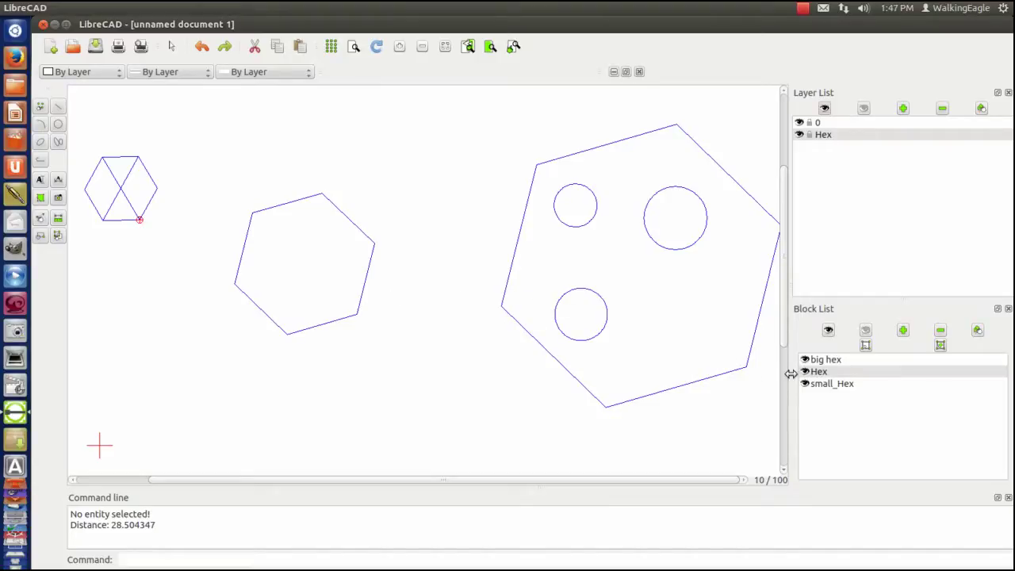
click(825, 360)
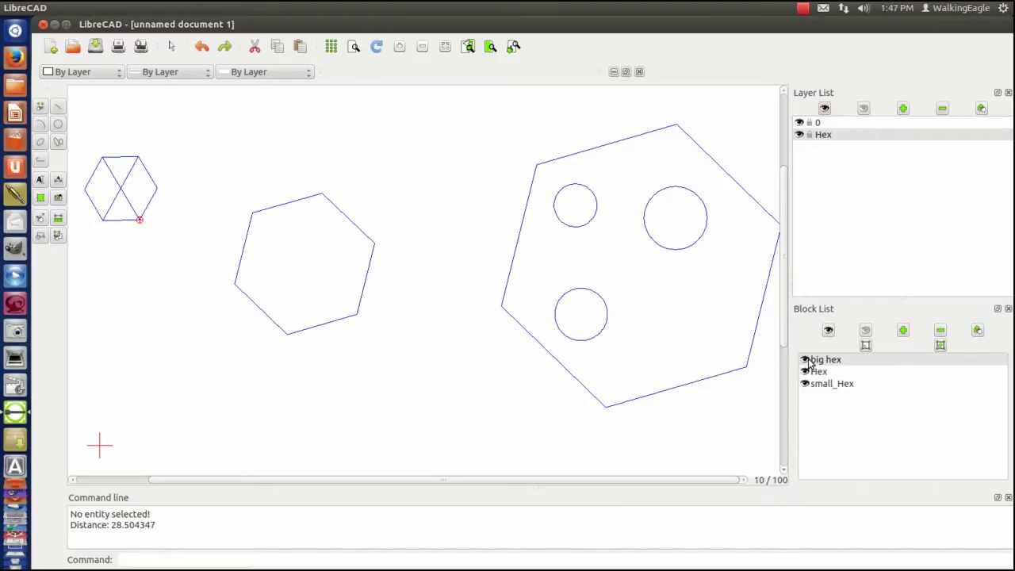
click(806, 359)
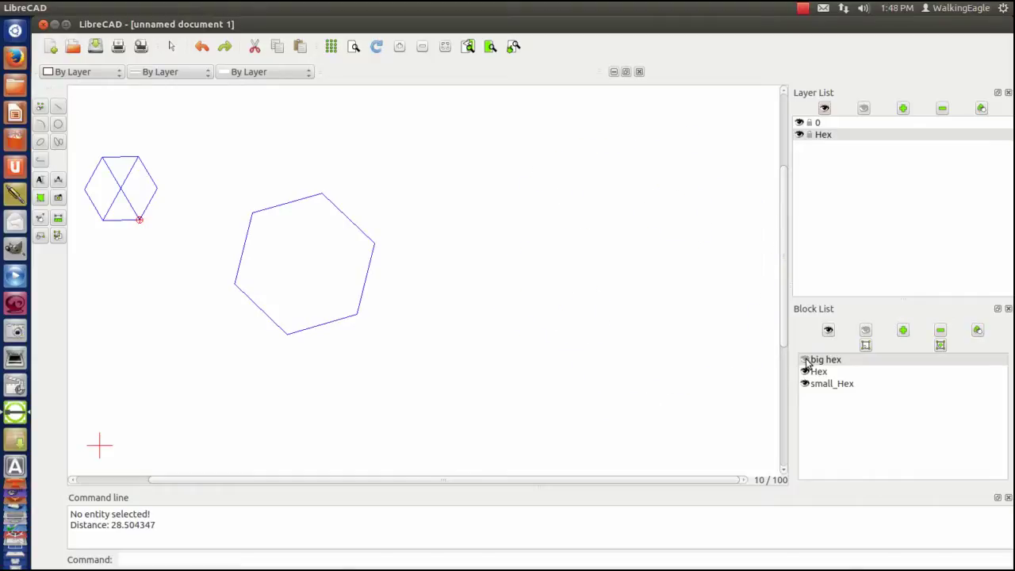
click(805, 360)
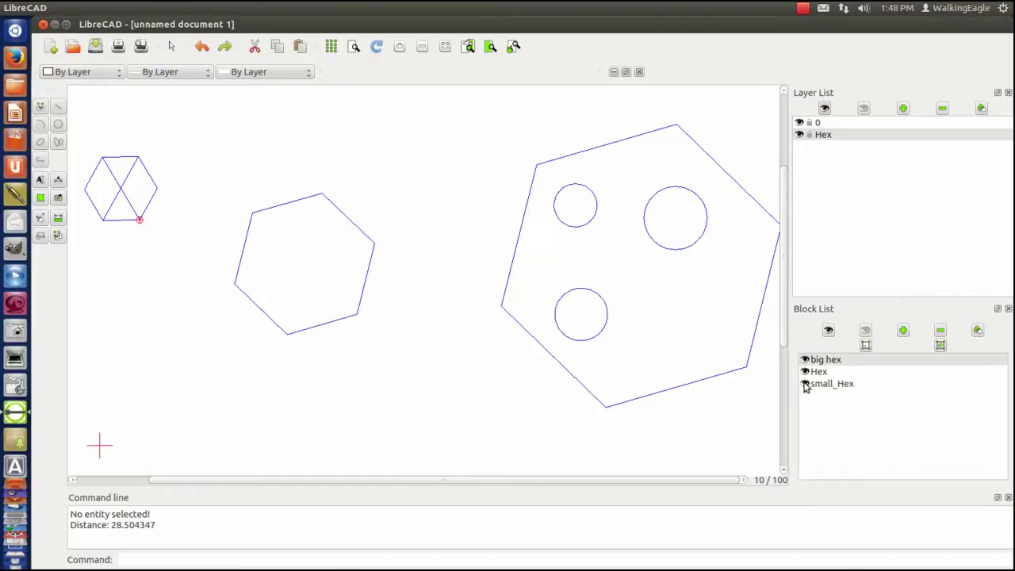
click(806, 383)
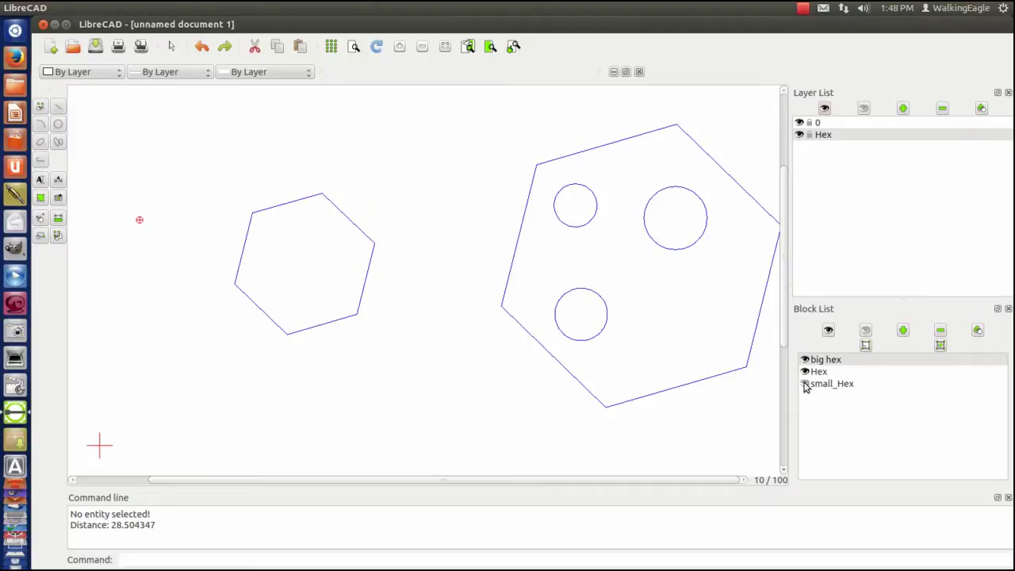
click(805, 384)
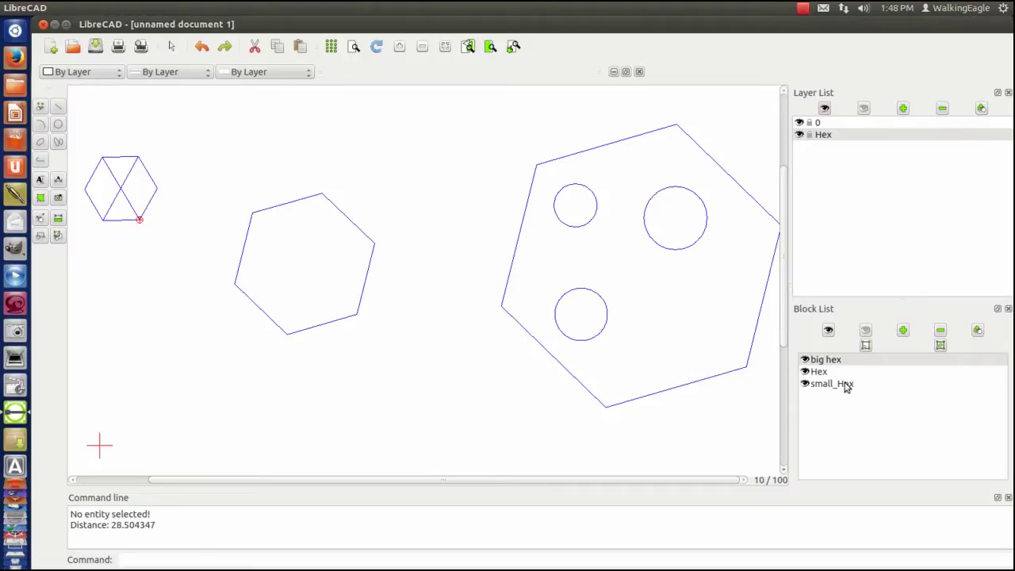
click(805, 372)
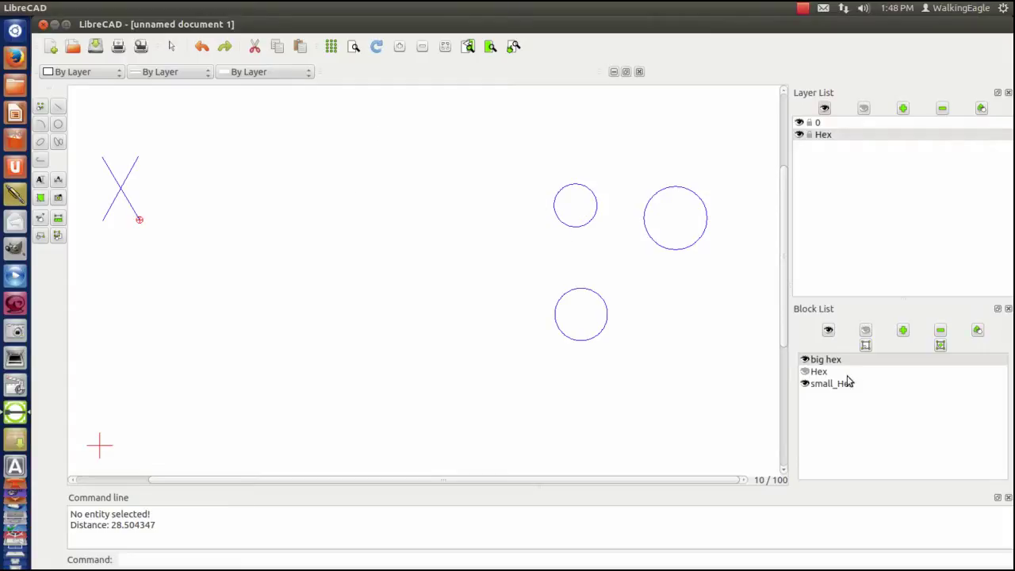
click(805, 371)
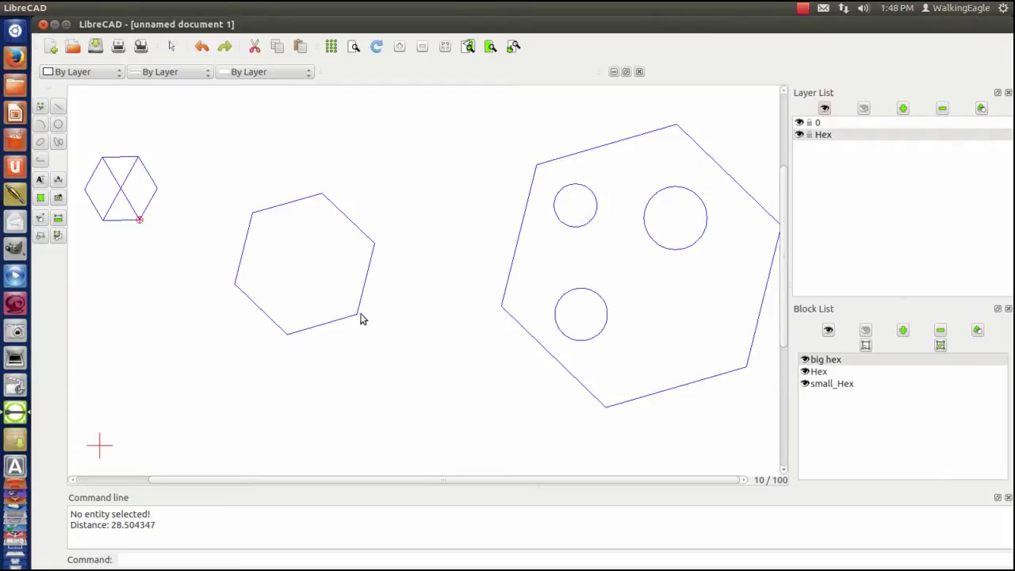
- Open the Hex block for editing and draw a centre-point circle inscribed in its hexagon
click(822, 373)
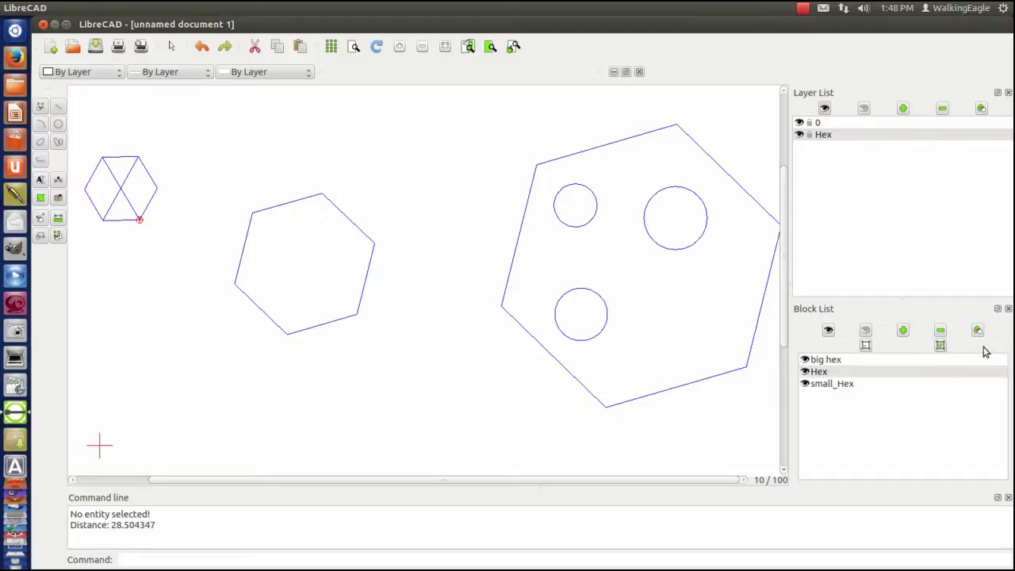
click(865, 345)
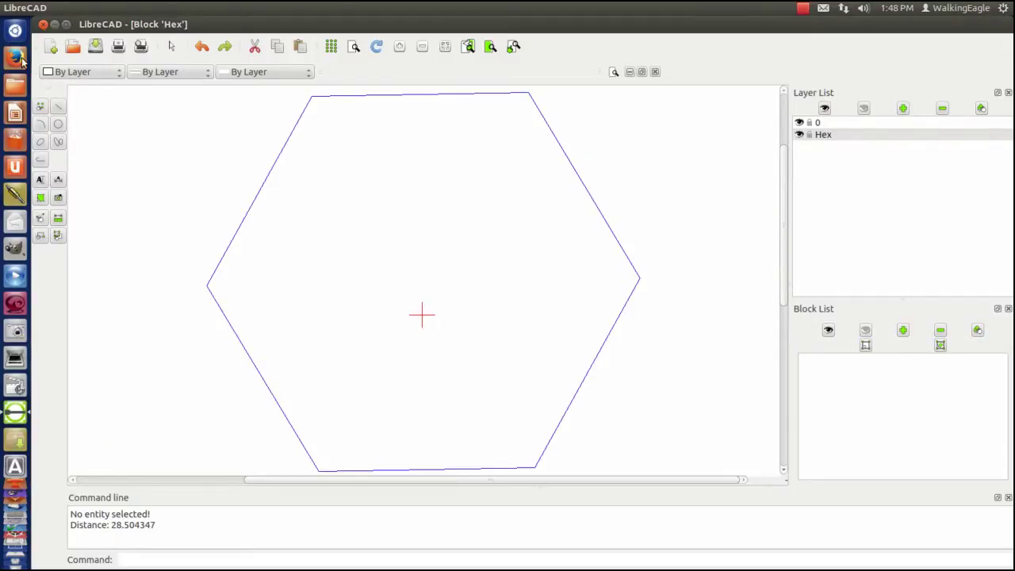
click(59, 127)
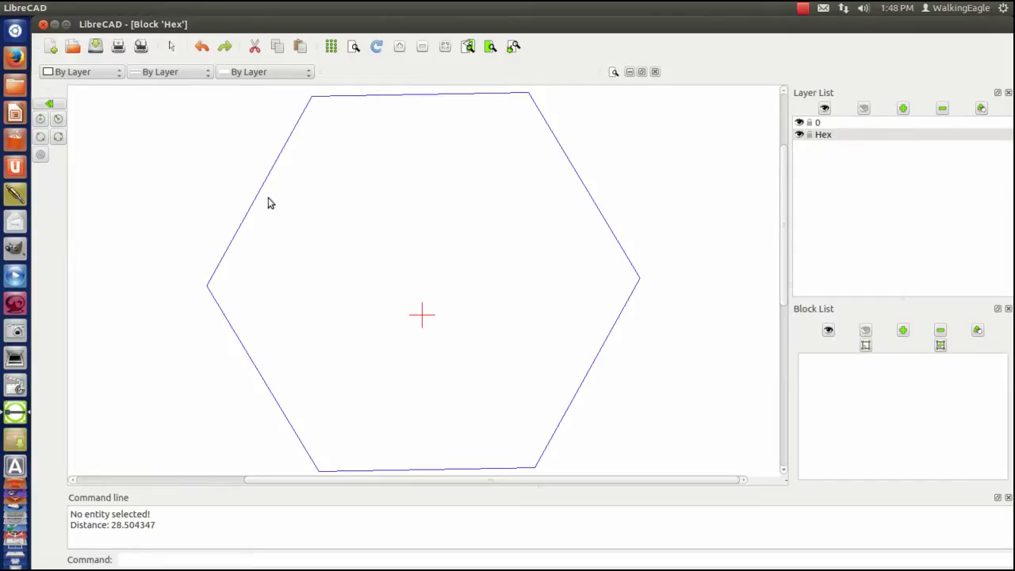
click(40, 119)
click(430, 272)
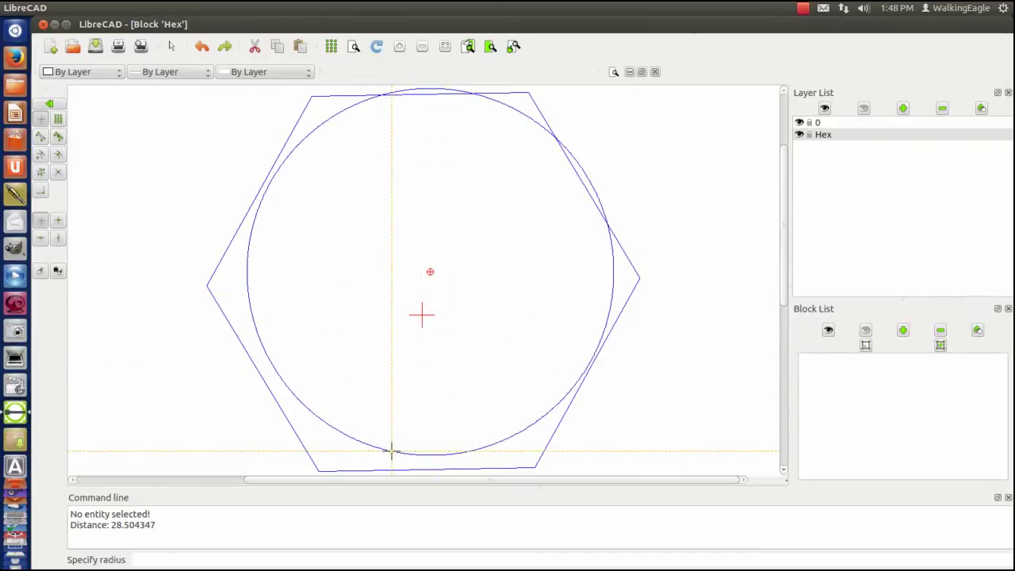
right_click(691, 152)
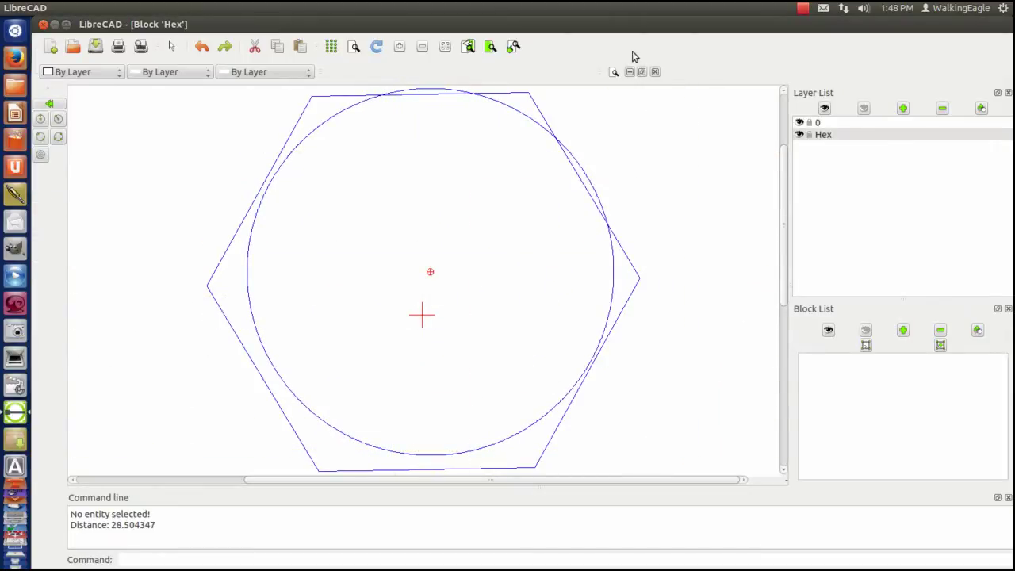
- Close the Hex block editor and zoom out slightly to view all three hexagons
click(655, 71)
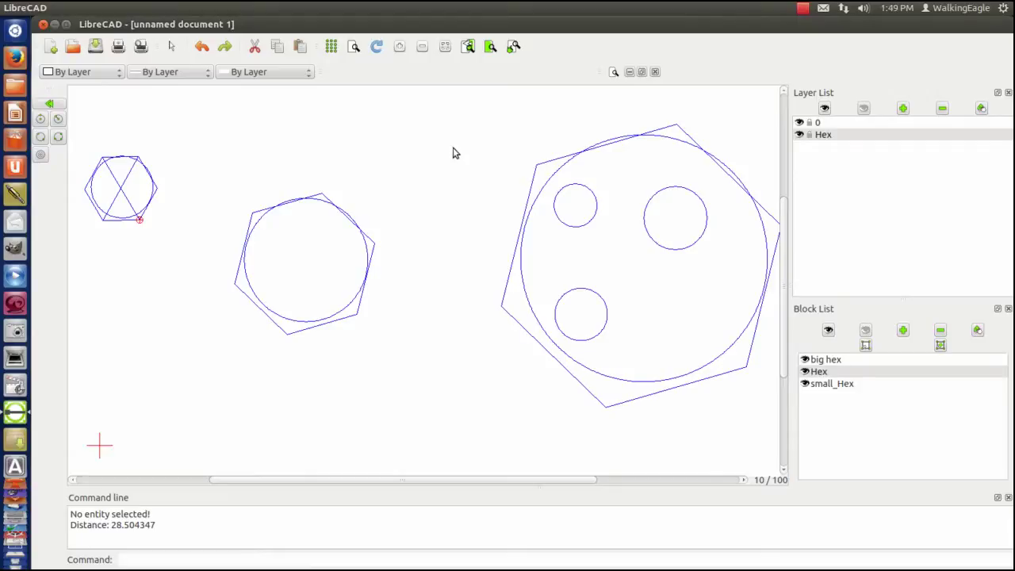
scroll(400, 152, down, 1)
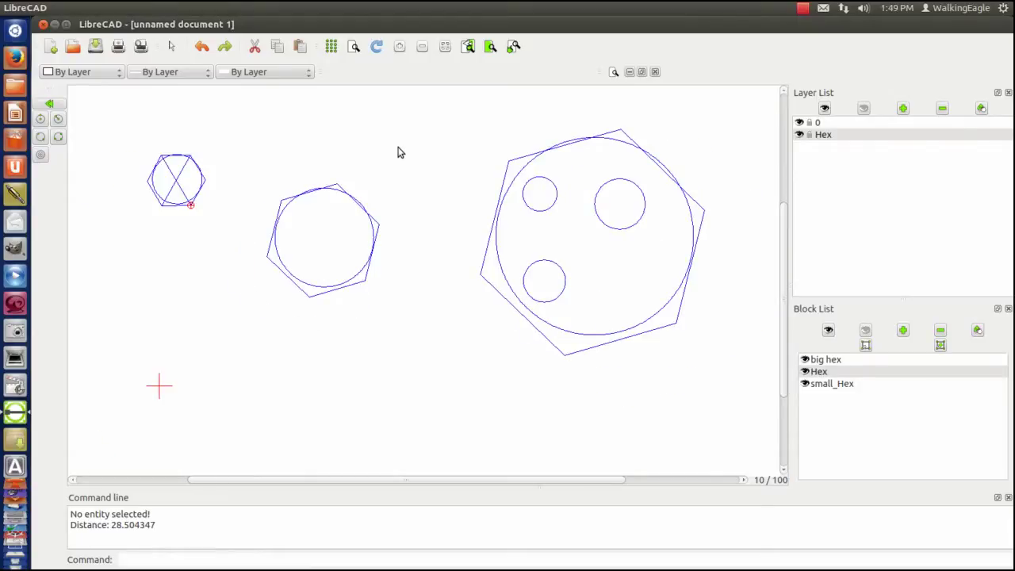